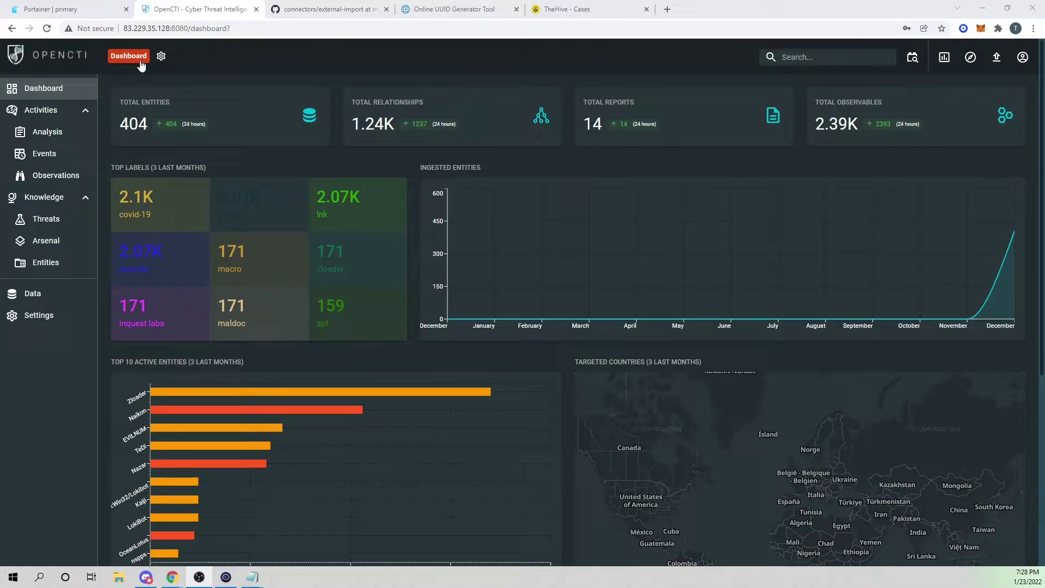
# Confirm TheHive has no cases and OpenCTI's Events incidents list shows 0 entities
pyautogui.click(625, 6)
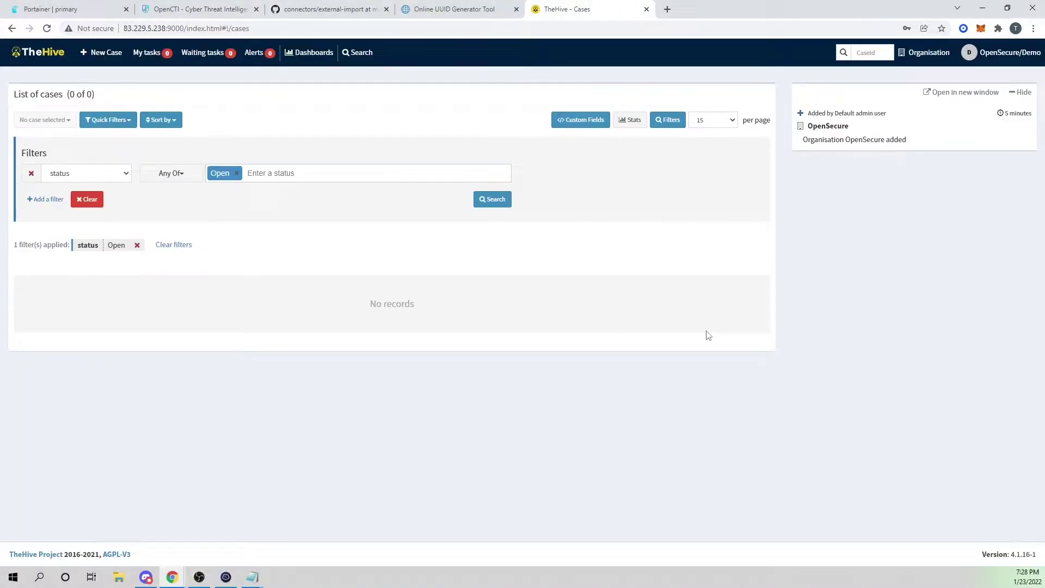
pyautogui.click(212, 8)
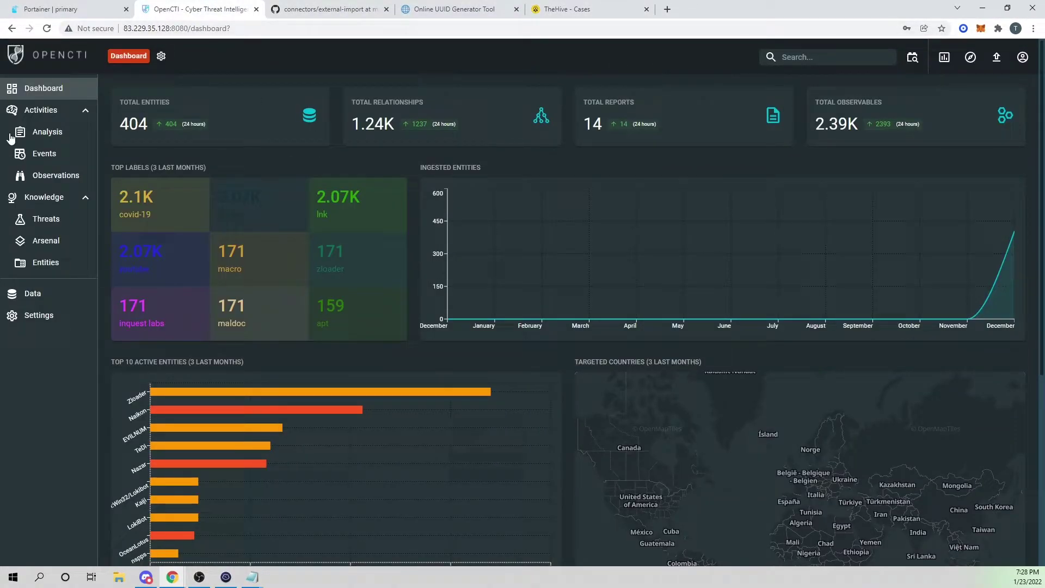
pyautogui.click(55, 159)
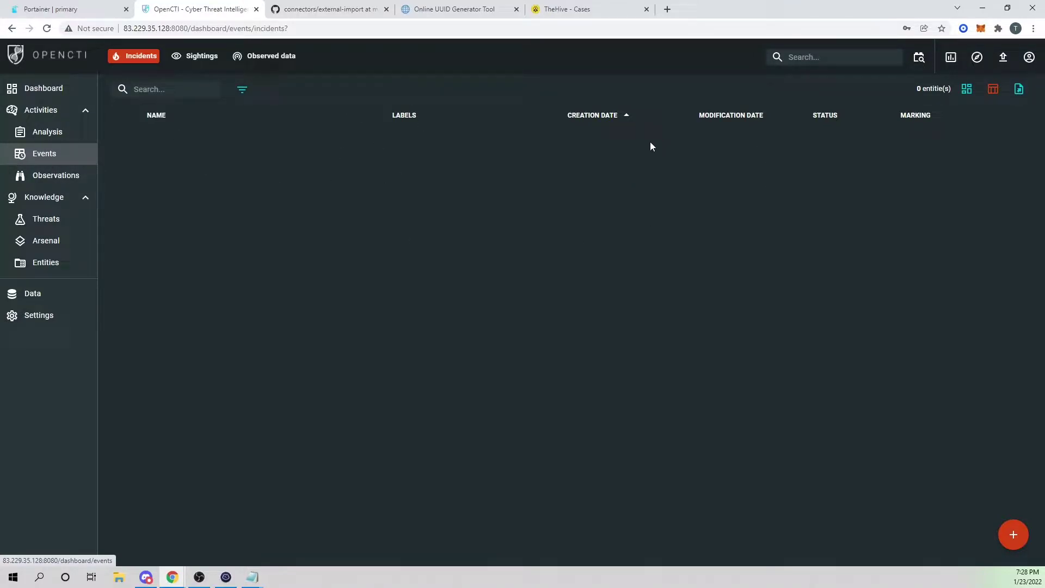
pyautogui.click(597, 9)
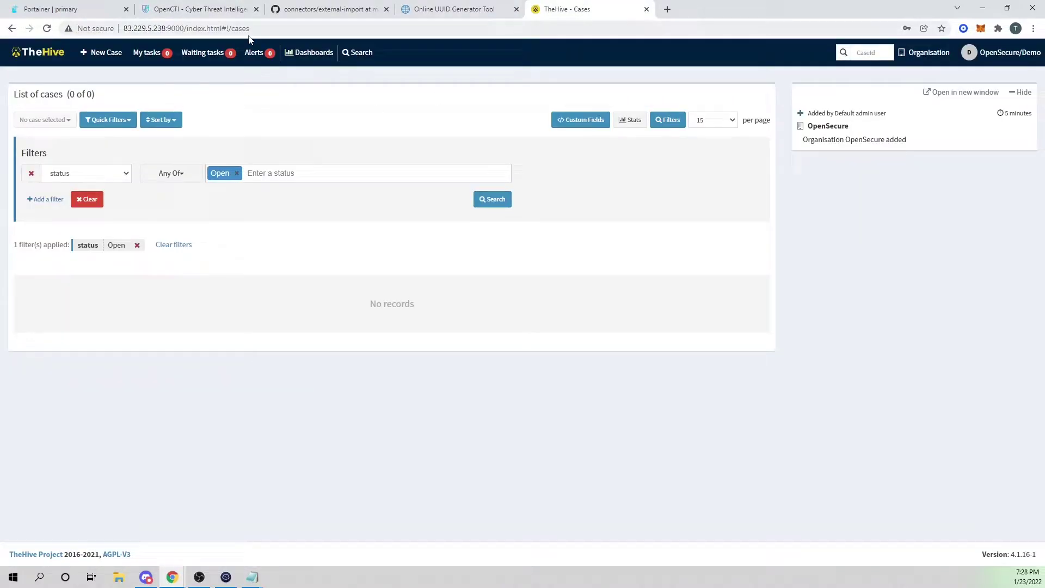
pyautogui.click(168, 8)
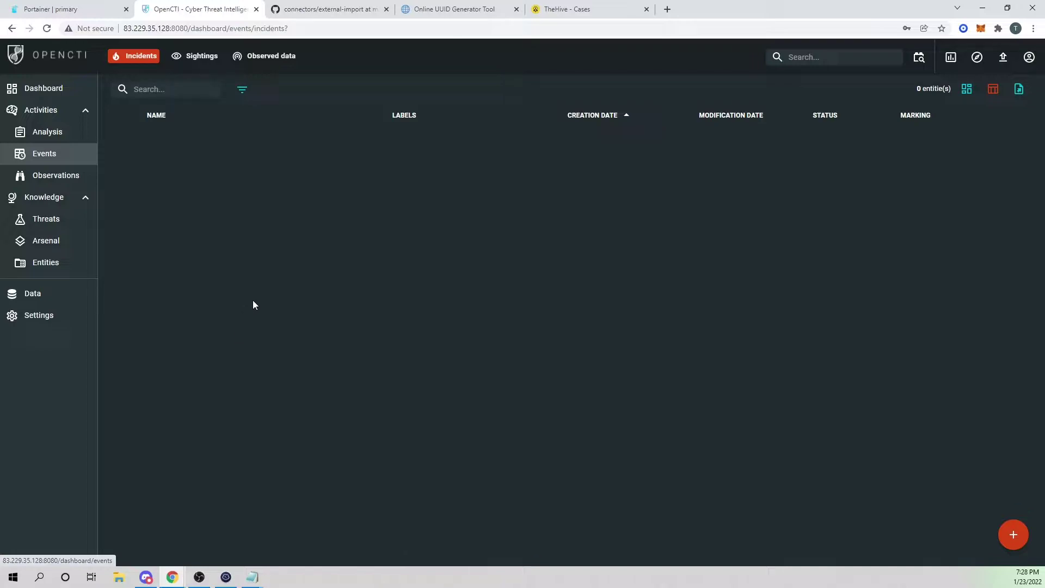
# Browse the connectors repository's external-import folder in GitHub to locate the thehive connector
pyautogui.click(364, 9)
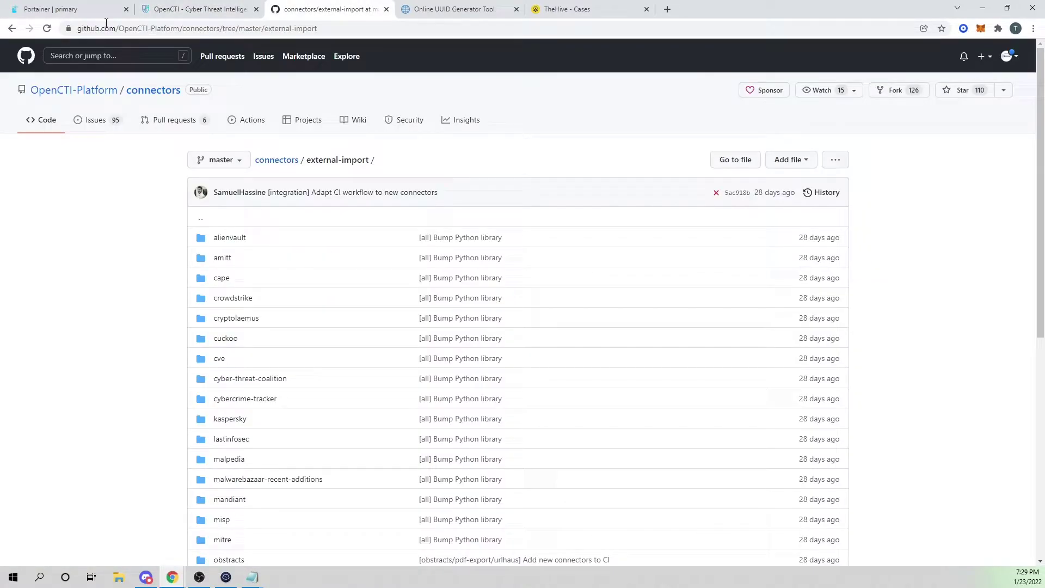
pyautogui.scroll(-2, 272, 480)
pyautogui.scroll(-3, 337, 430)
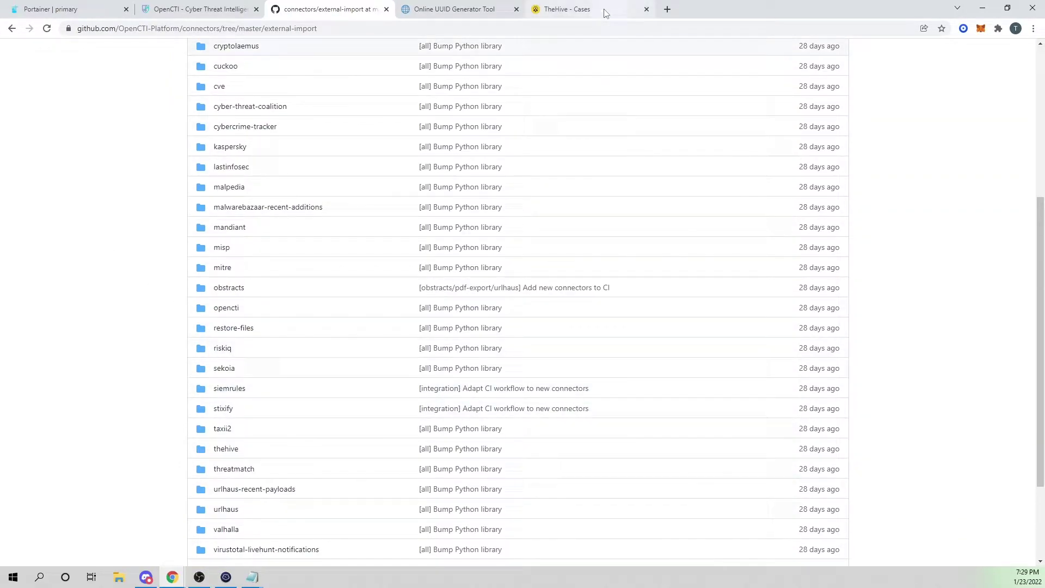
pyautogui.click(170, 4)
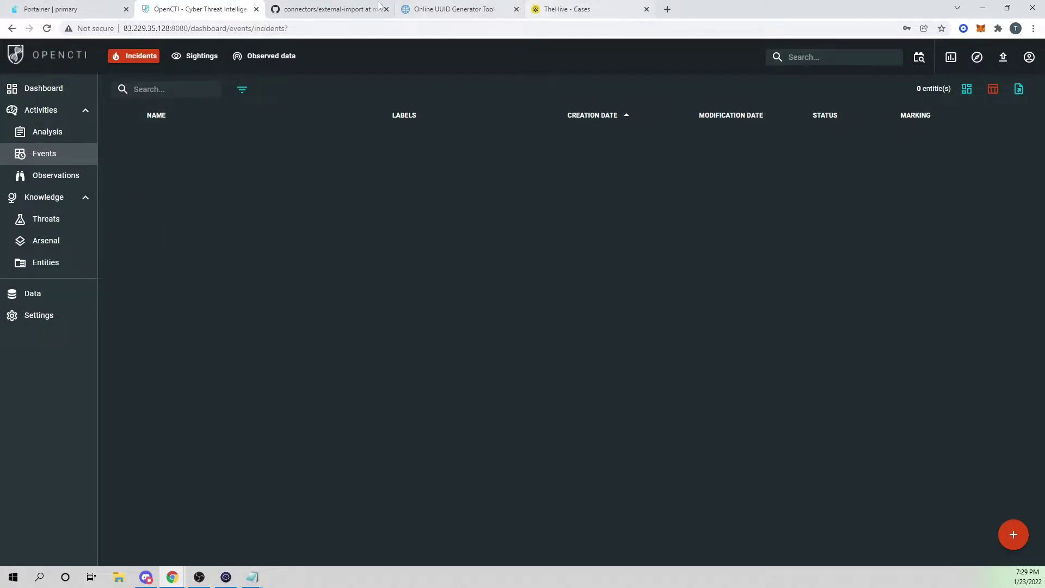
pyautogui.click(338, 8)
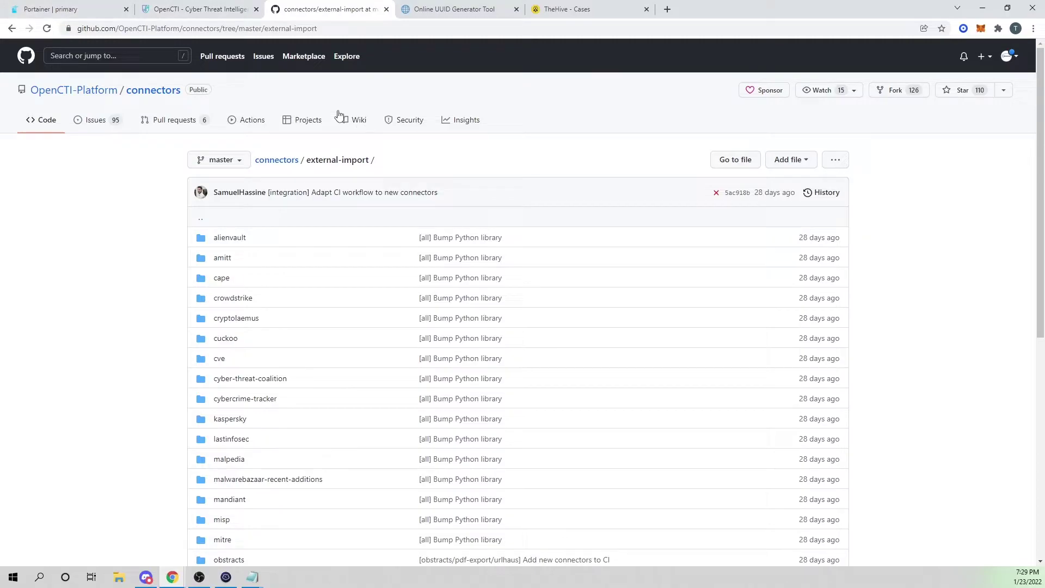
pyautogui.scroll(-3, 392, 183)
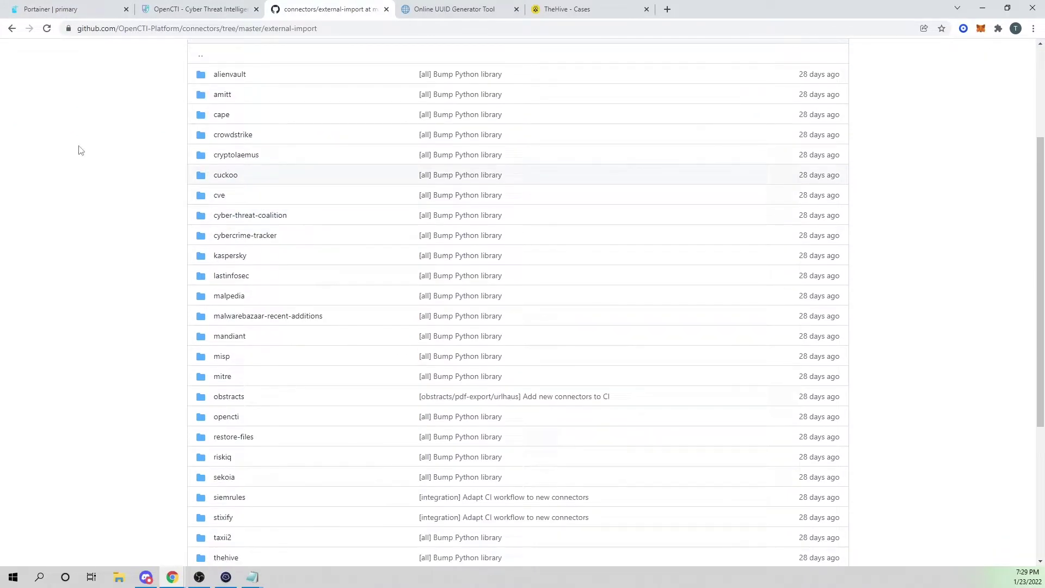
pyautogui.scroll(-2, 240, 202)
pyautogui.scroll(3, 270, 212)
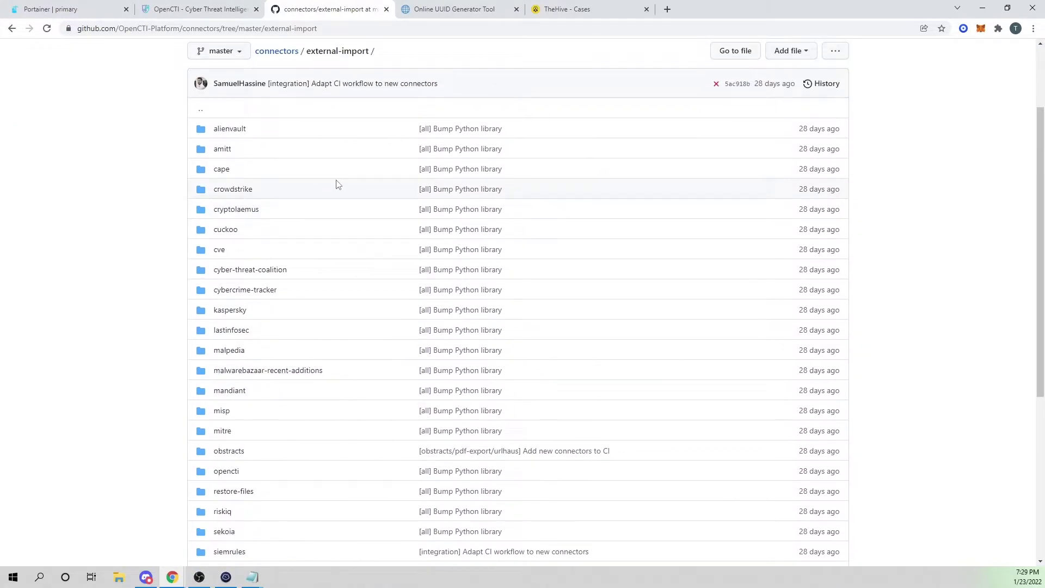
pyautogui.moveTo(312, 55); pyautogui.dragTo(374, 83)
pyautogui.moveTo(311, 82); pyautogui.dragTo(369, 97)
pyautogui.scroll(-6, 350, 310)
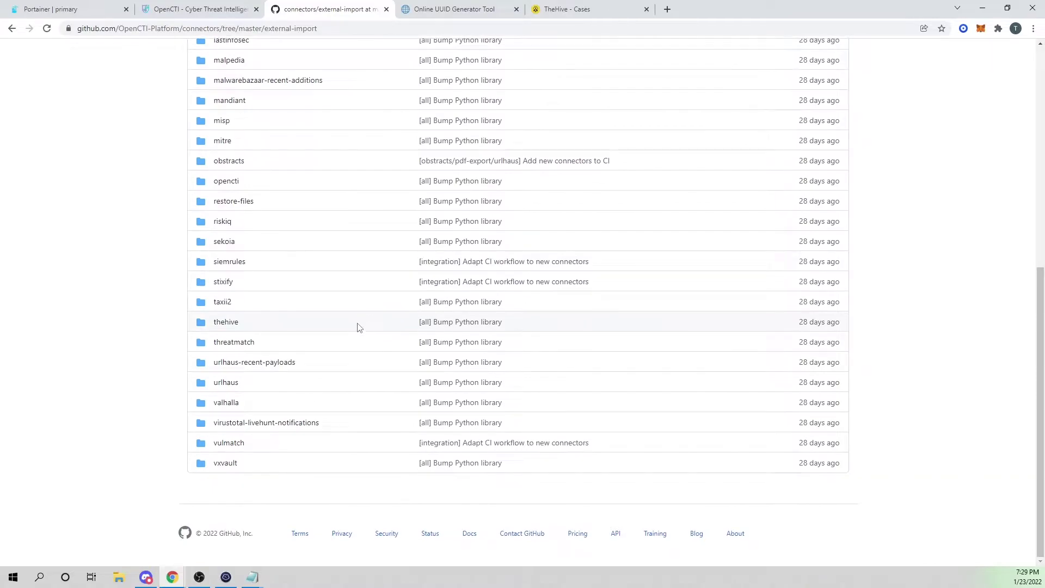
# Open the thehive connector's docker-compose.yml as Raw and select the connector-thehive service block
pyautogui.click(227, 323)
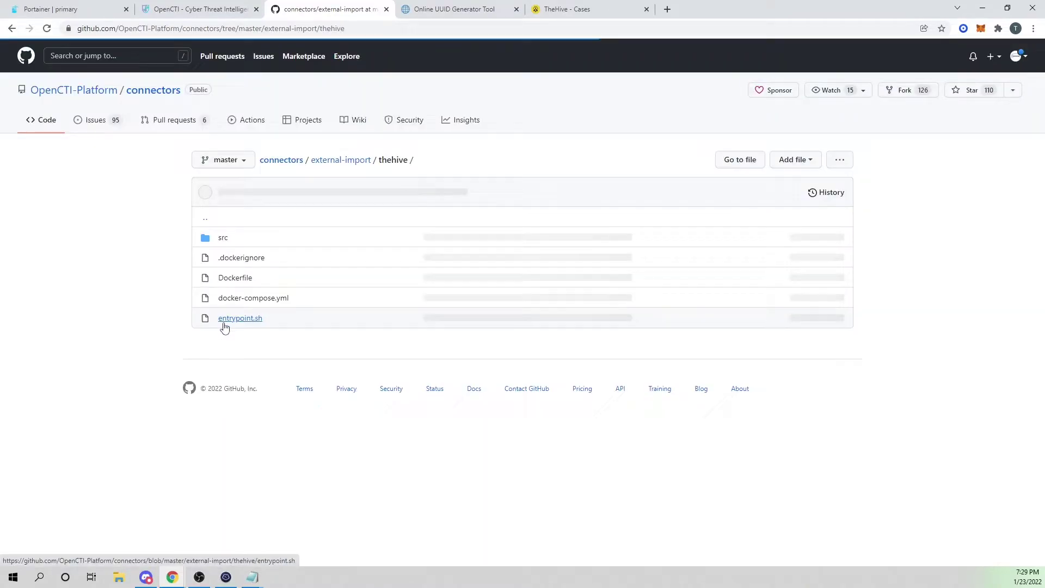
pyautogui.click(241, 307)
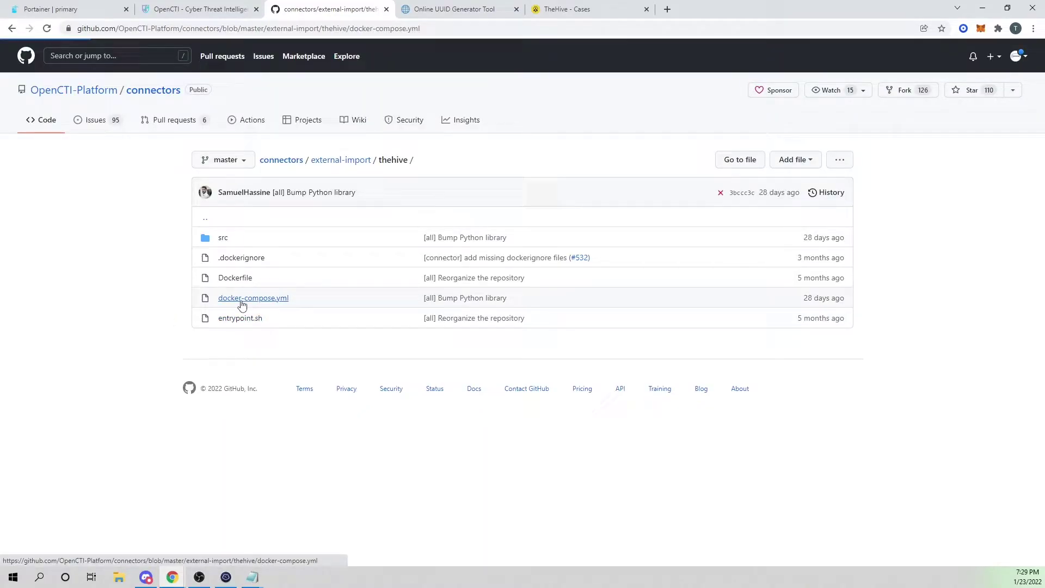
pyautogui.click(722, 258)
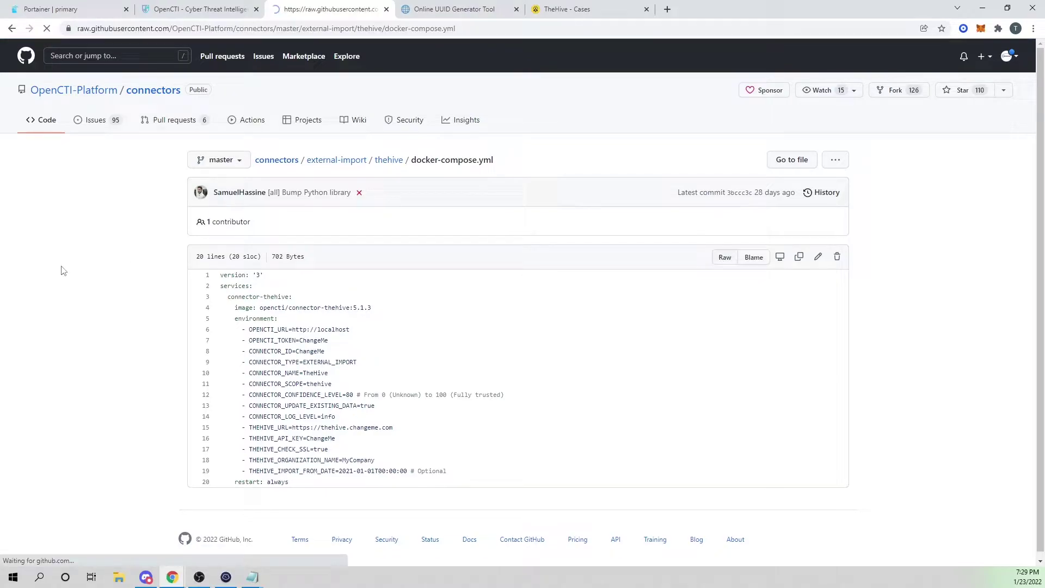
pyautogui.moveTo(93, 210); pyautogui.dragTo(17, 64)
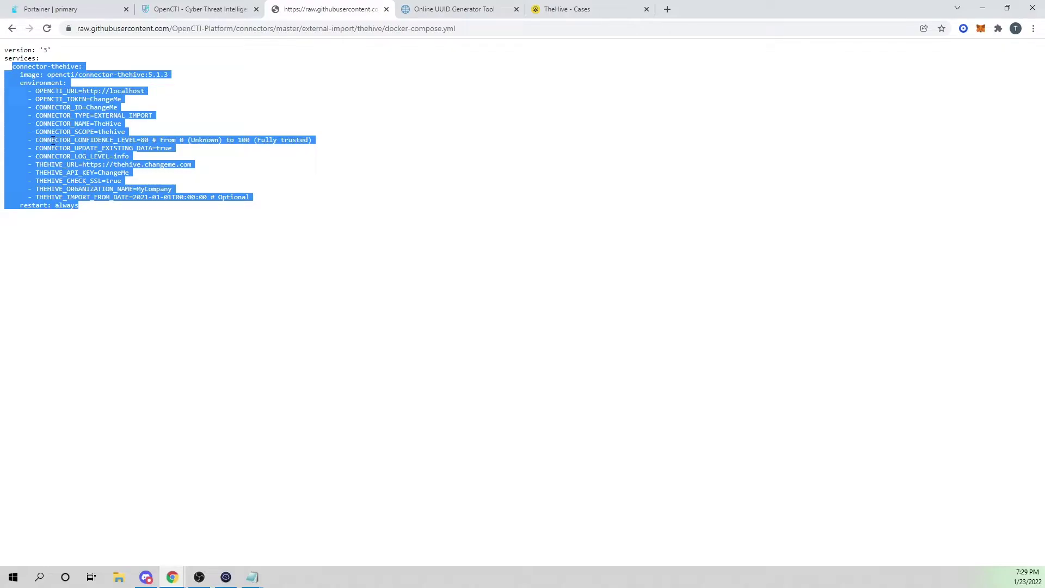
pyautogui.rightClick(79, 120)
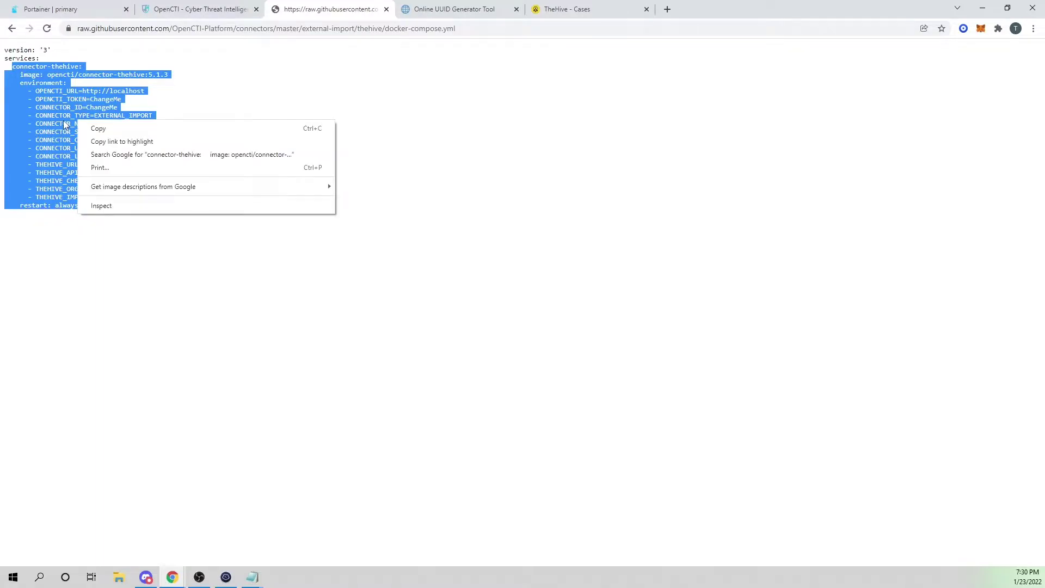
# Paste the copied connector-thehive block after the last service in the opencti stack's compose editor
pyautogui.click(115, 130)
pyautogui.click(104, 7)
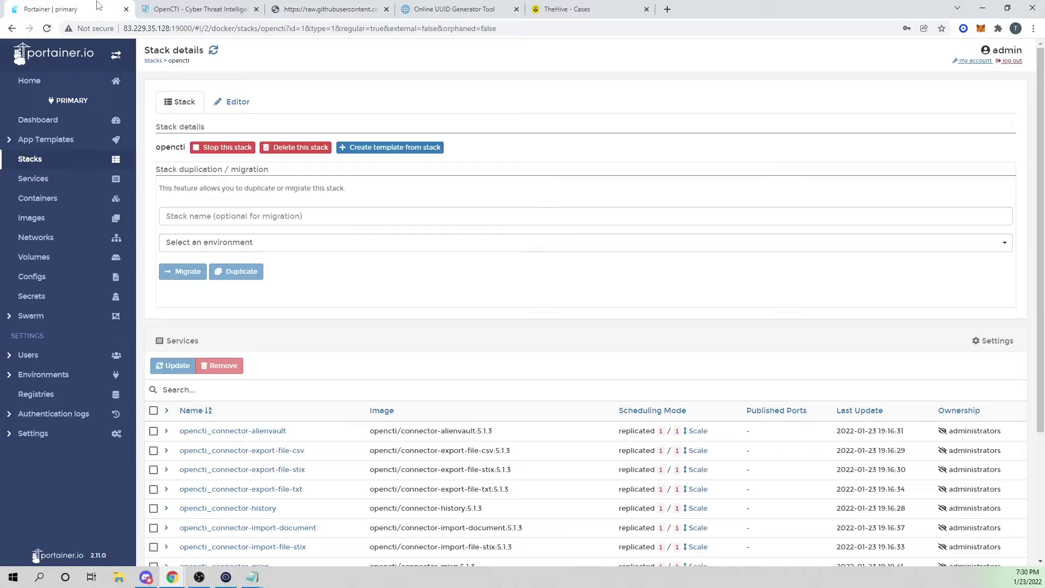
pyautogui.click(34, 161)
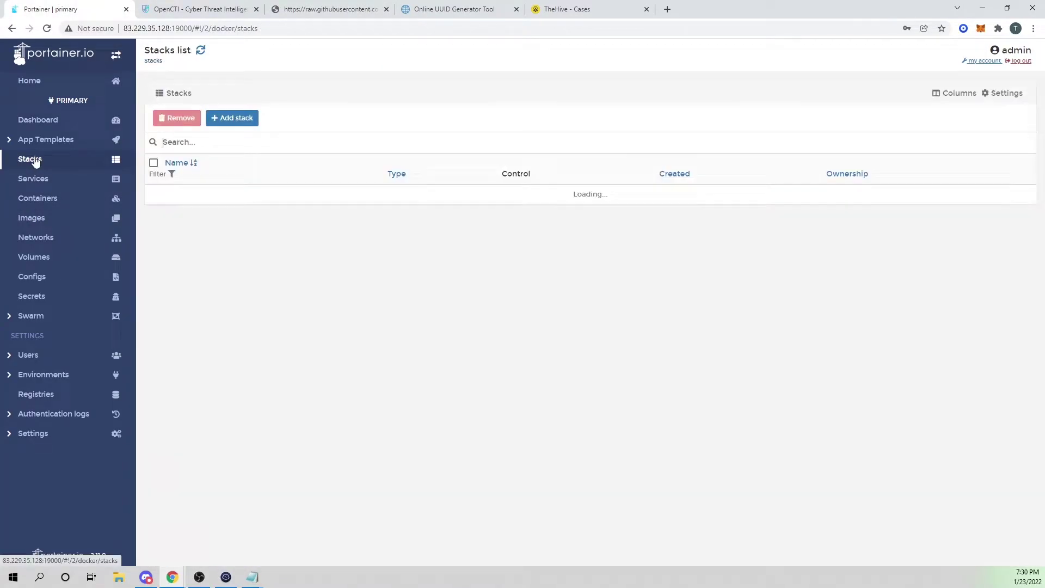
pyautogui.click(180, 194)
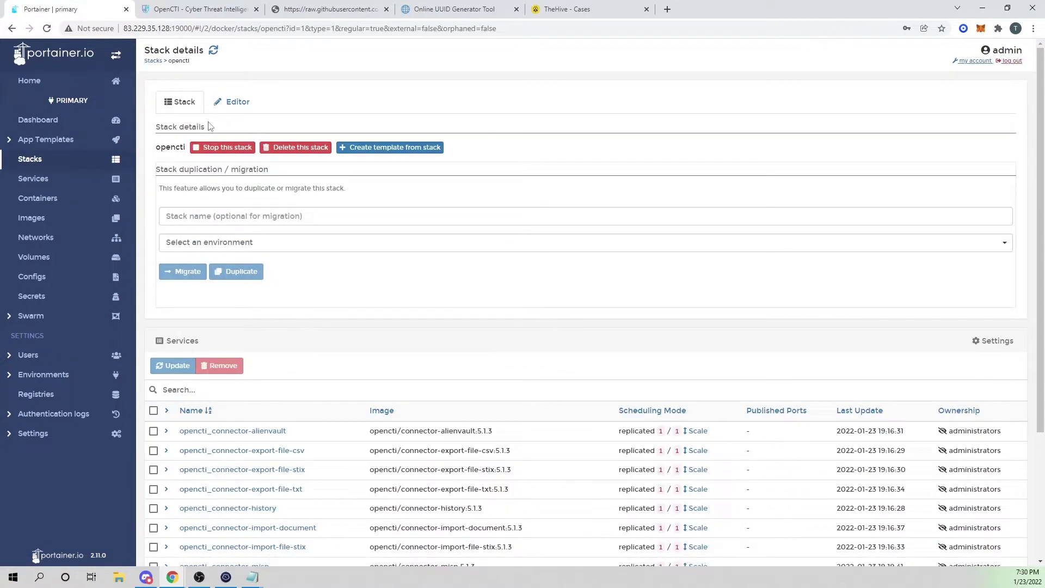
pyautogui.click(239, 102)
pyautogui.scroll(-20, 293, 314)
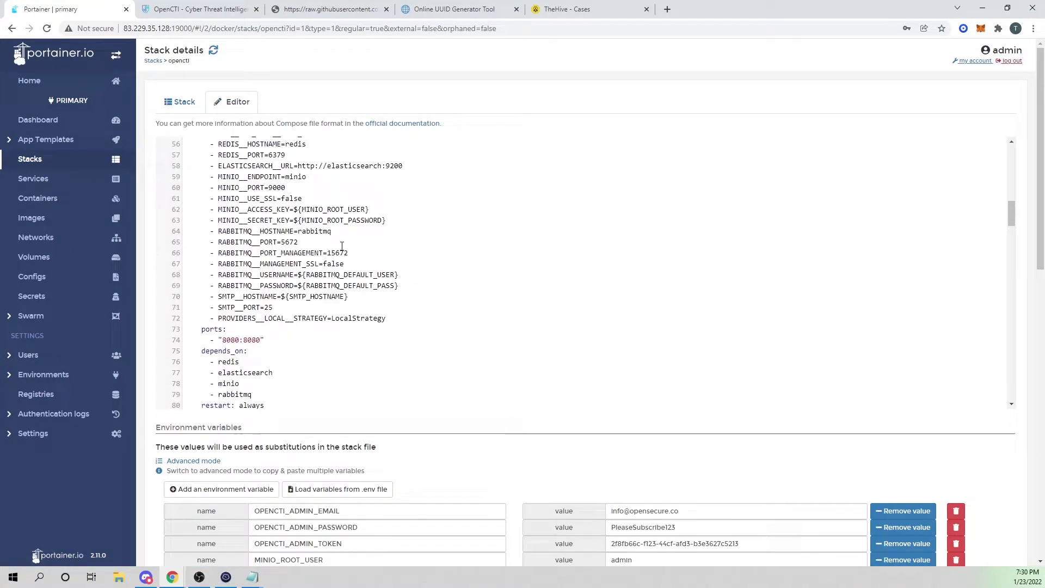
pyautogui.scroll(-1, 293, 315)
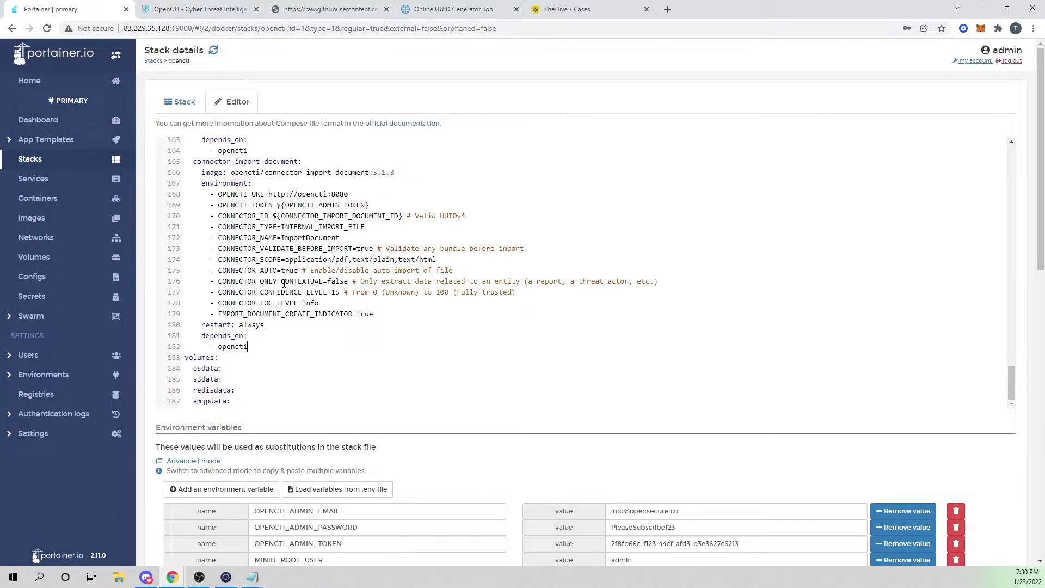
pyautogui.press('Return')
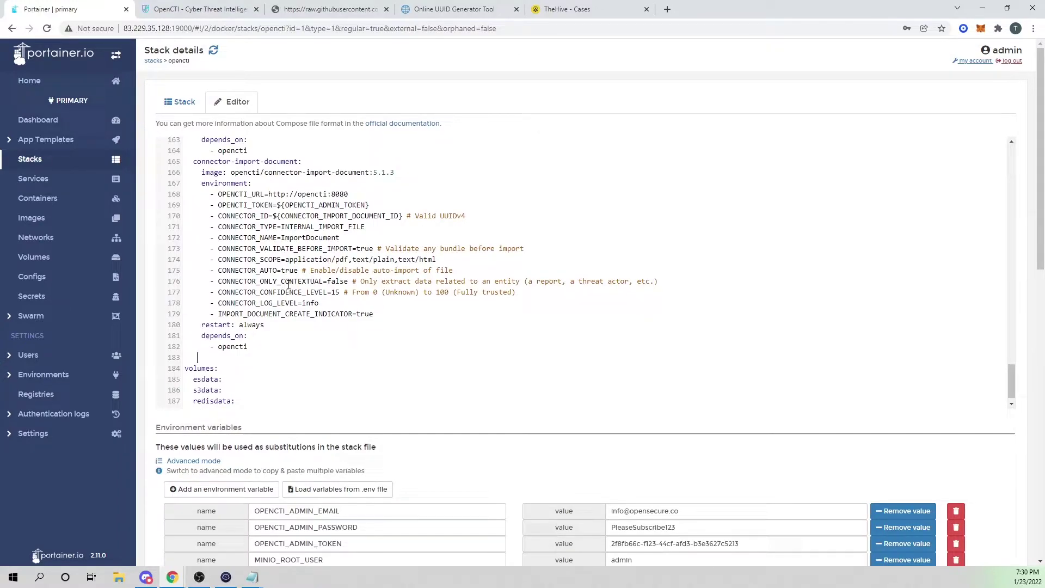
pyautogui.hotkey('ctrl', 'v')
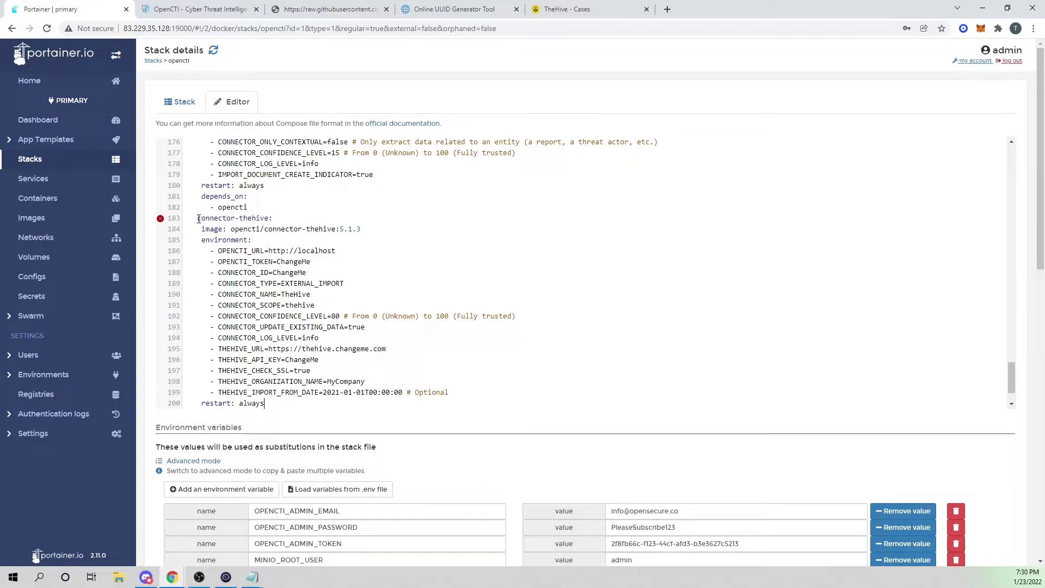
pyautogui.press('BackSpace')
# Add 'depends_on: - opencti' to connector-thehive after 'restart: always'
pyautogui.scroll(3, 258, 240)
pyautogui.scroll(-2, 345, 281)
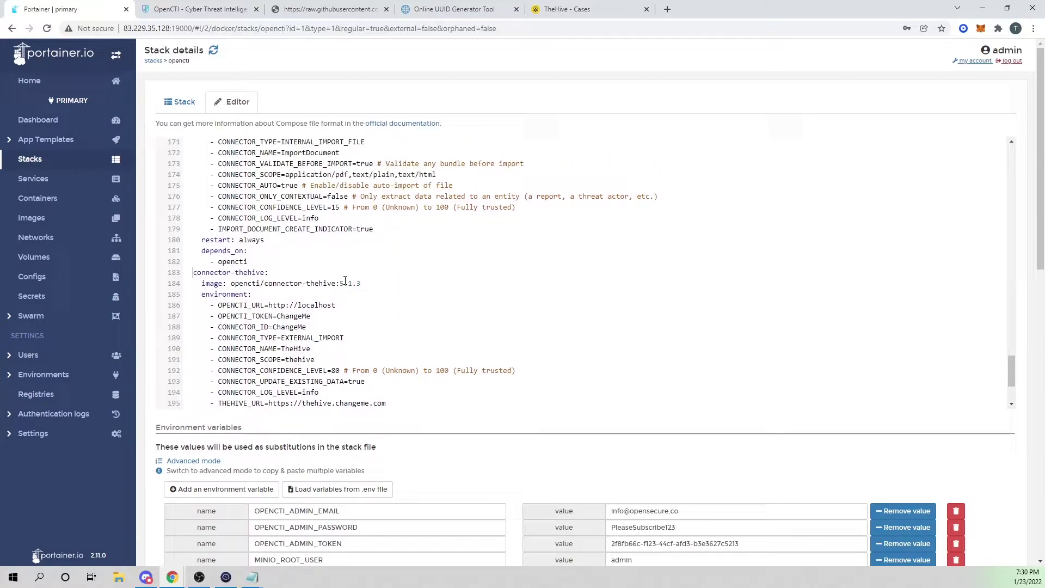
pyautogui.scroll(-3, 331, 292)
pyautogui.scroll(3, 294, 259)
pyautogui.moveTo(254, 260); pyautogui.dragTo(199, 250)
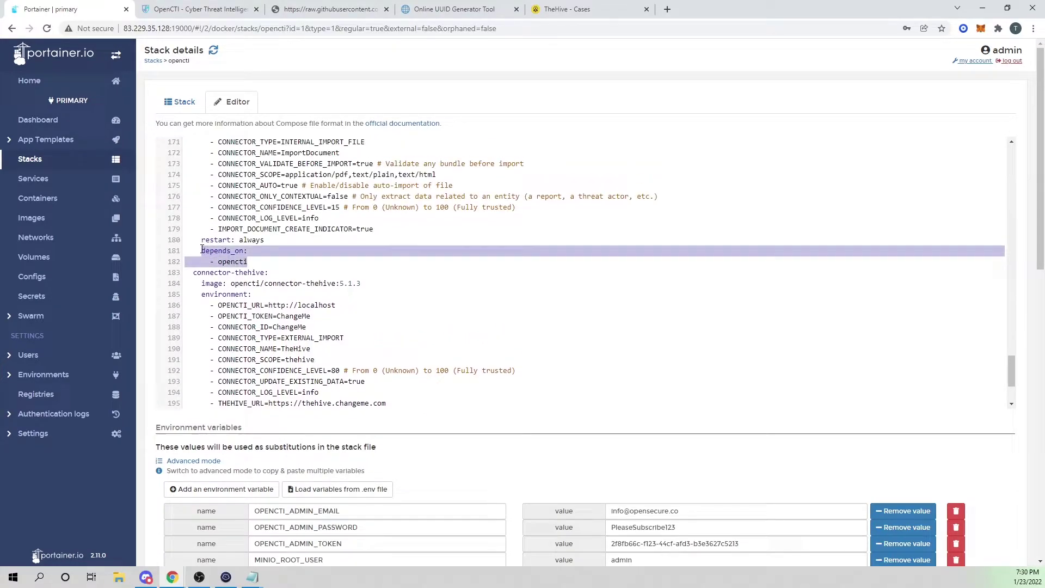
pyautogui.scroll(-3, 202, 250)
pyautogui.click(279, 352)
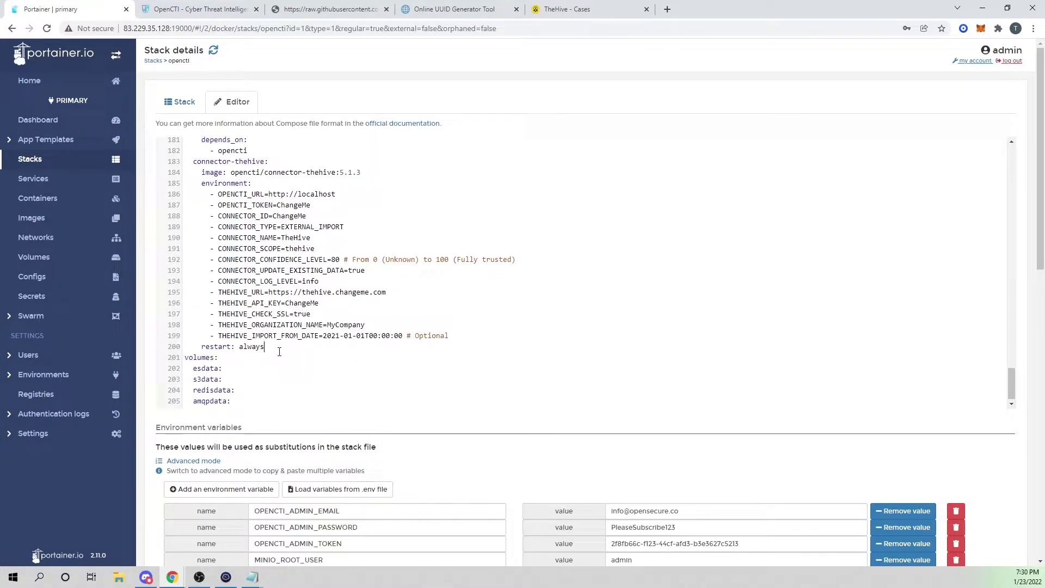
pyautogui.press('Return')
pyautogui.hotkey('ctrl', 'v')
pyautogui.scroll(3, 321, 311)
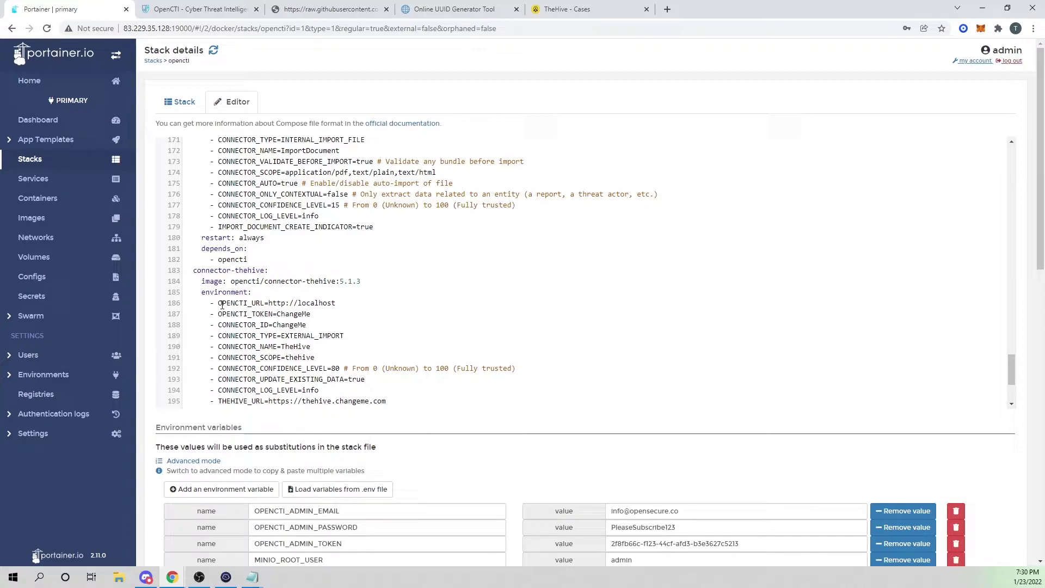
pyautogui.moveTo(222, 305); pyautogui.dragTo(323, 304)
pyautogui.click(322, 304)
pyautogui.scroll(2, 318, 301)
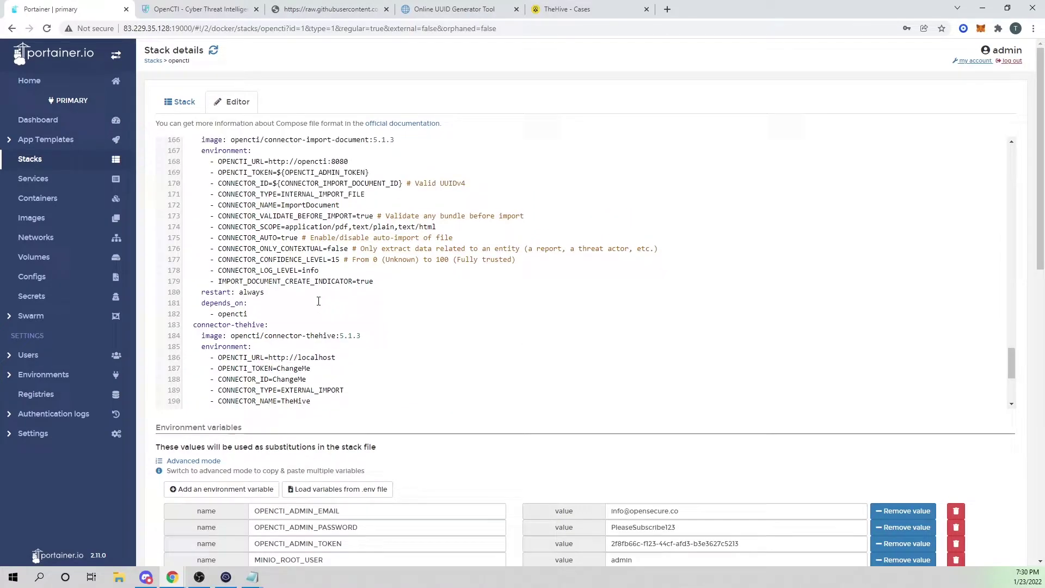
pyautogui.scroll(2, 318, 301)
pyautogui.moveTo(269, 217); pyautogui.dragTo(352, 213)
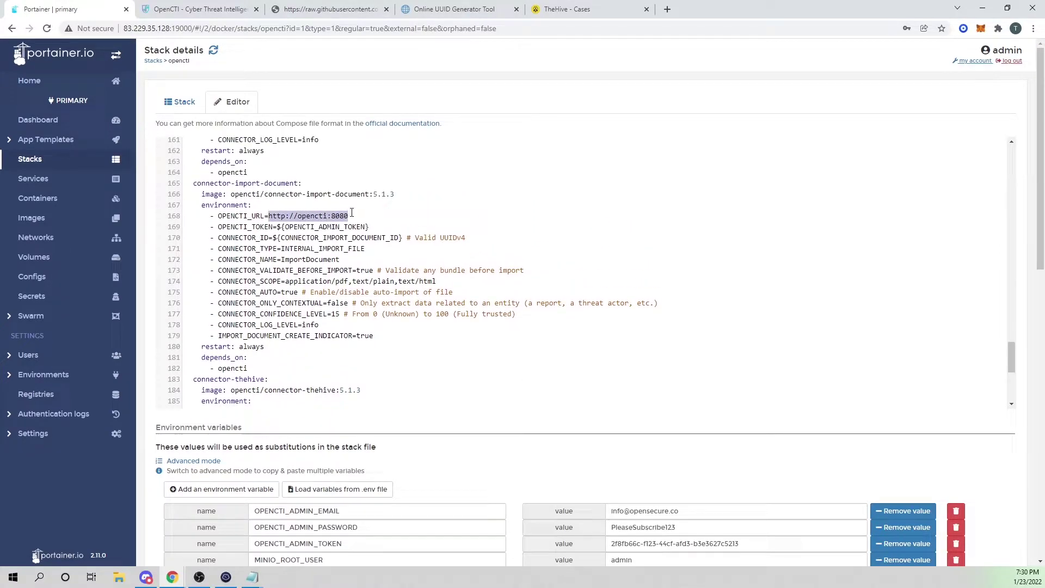
pyautogui.scroll(-2, 328, 167)
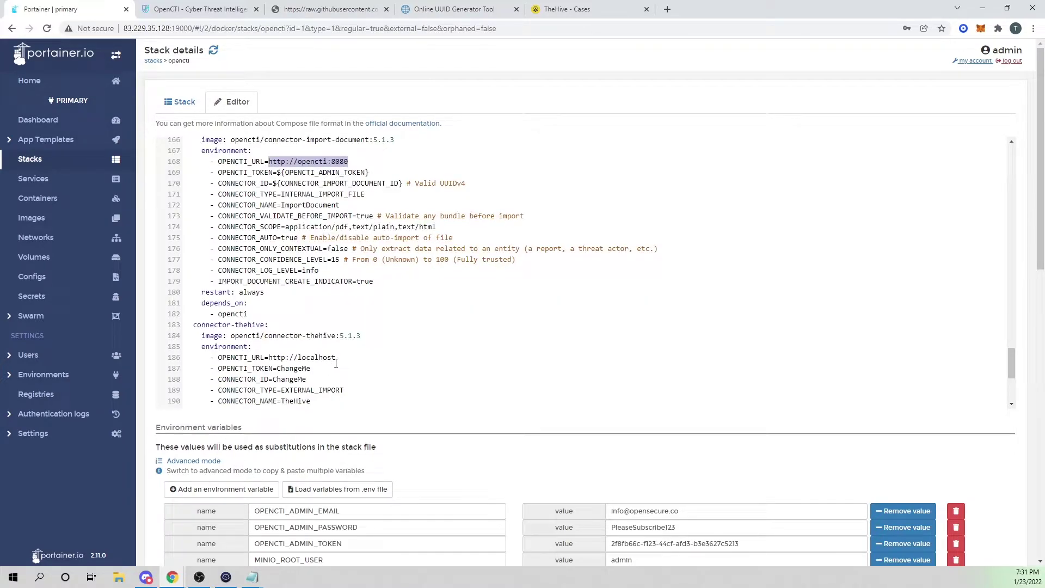
pyautogui.moveTo(336, 360); pyautogui.dragTo(268, 362)
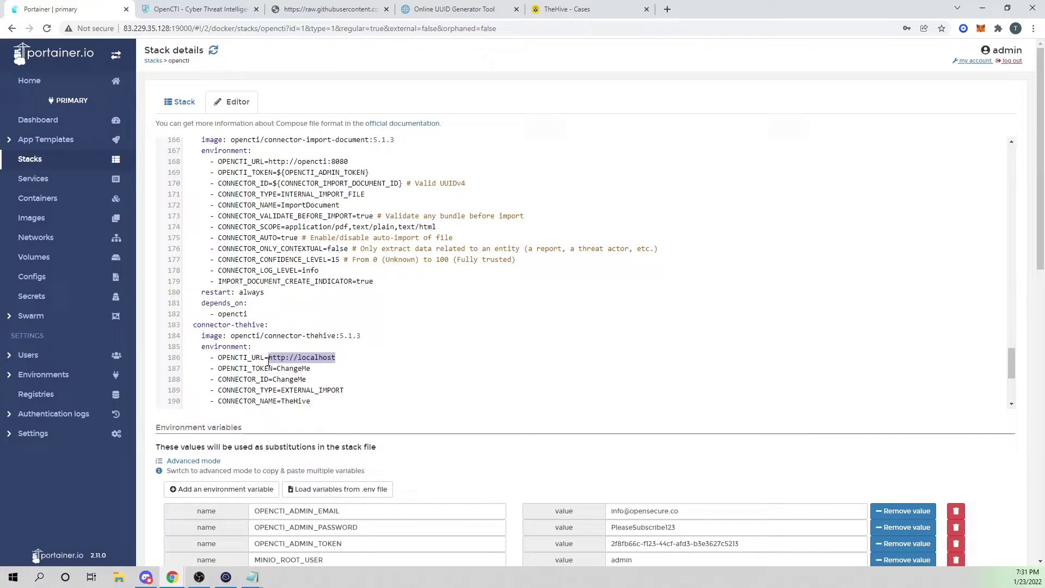
pyautogui.hotkey('ctrl', 'v')
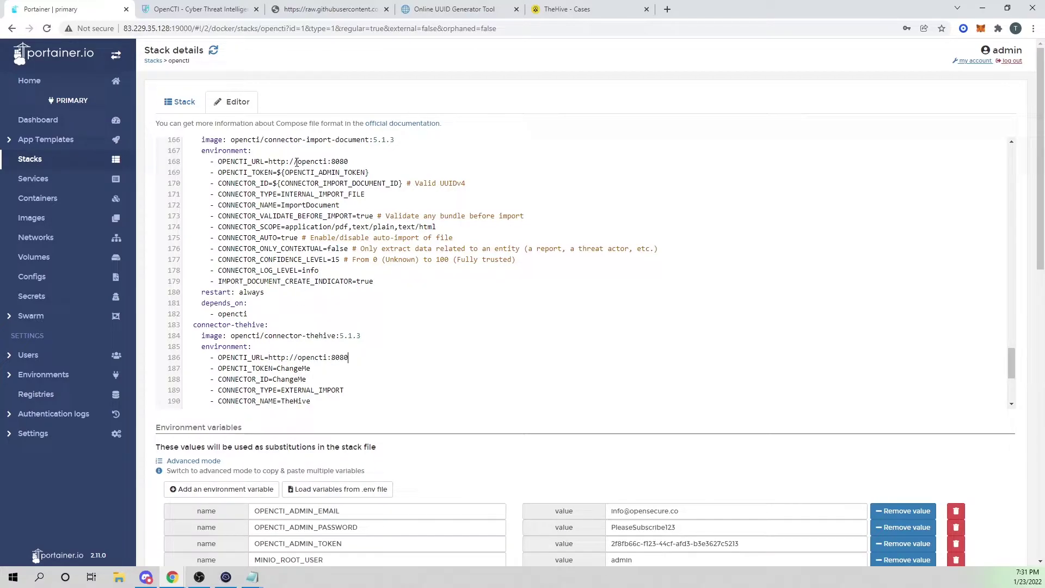
# Set the connector's OpenCTI token to ${OPENCTI_ADMIN_TOKEN} instead of ChangeMe
pyautogui.moveTo(276, 172); pyautogui.dragTo(369, 172)
pyautogui.hotkey('ctrl', 'c')
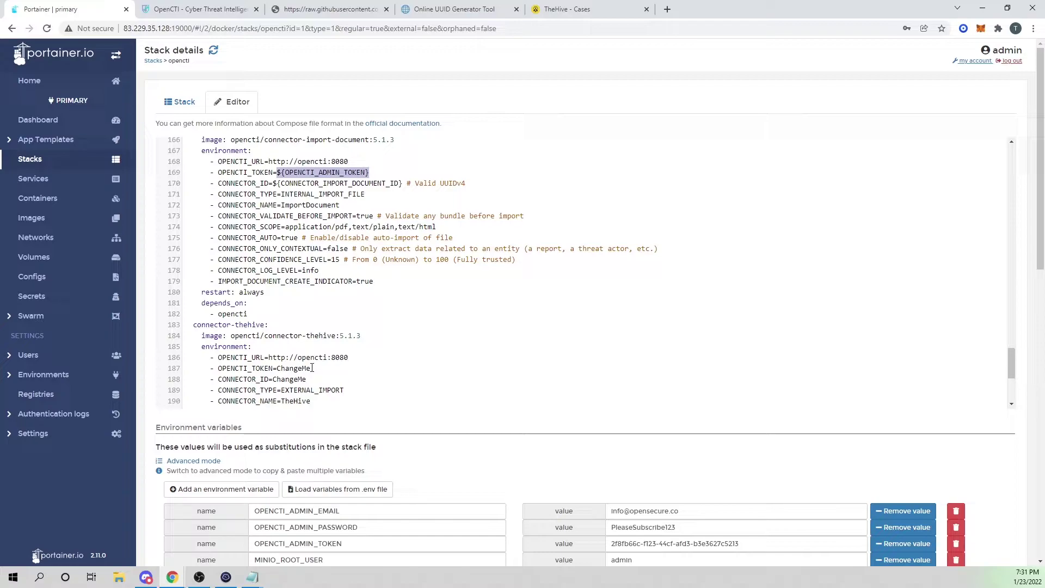
pyautogui.scroll(-2, 313, 369)
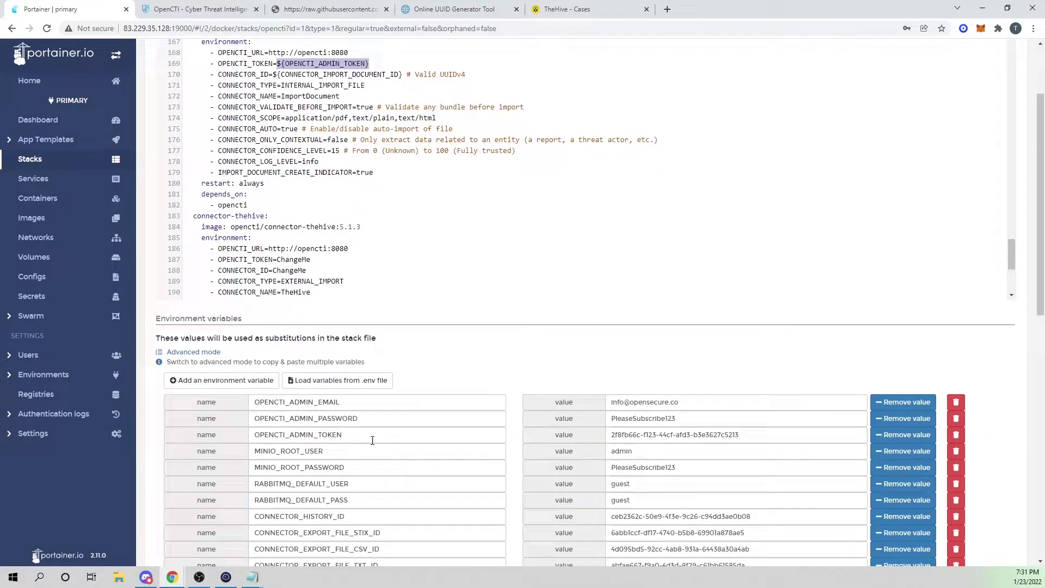
pyautogui.scroll(2, 373, 440)
pyautogui.moveTo(313, 369); pyautogui.dragTo(277, 368)
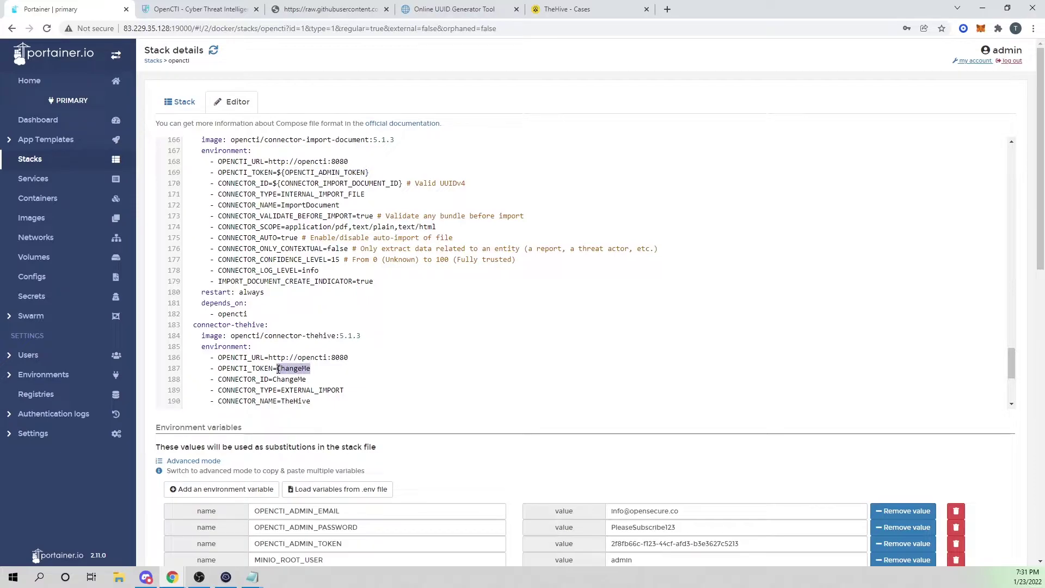
pyautogui.hotkey('ctrl', 'v')
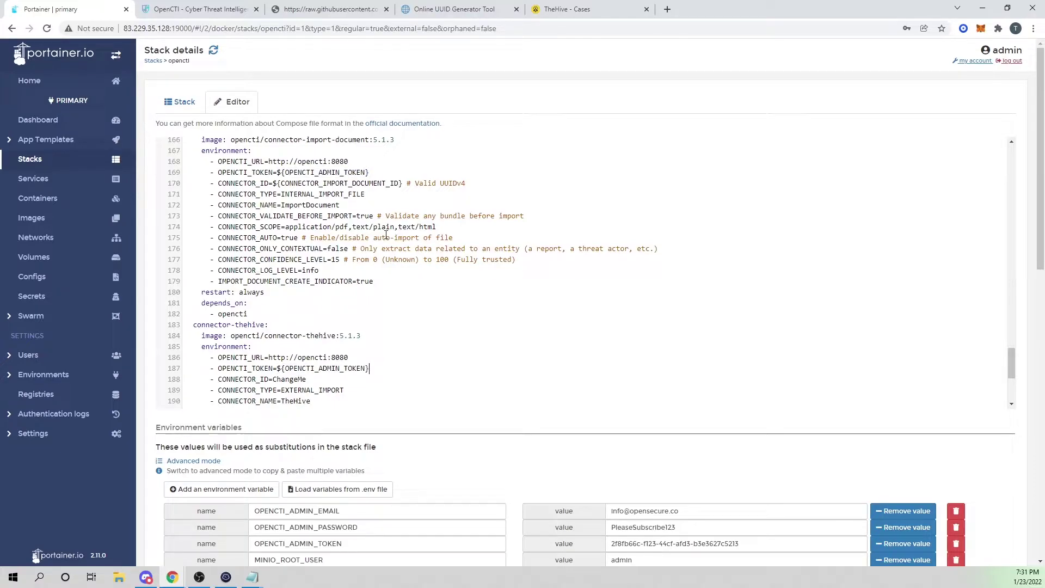
# Generate a new version 4 UUID on uuidgenerator.net and copy it
pyautogui.scroll(-1, 404, 283)
pyautogui.scroll(1, 401, 273)
pyautogui.moveTo(238, 379); pyautogui.dragTo(306, 380)
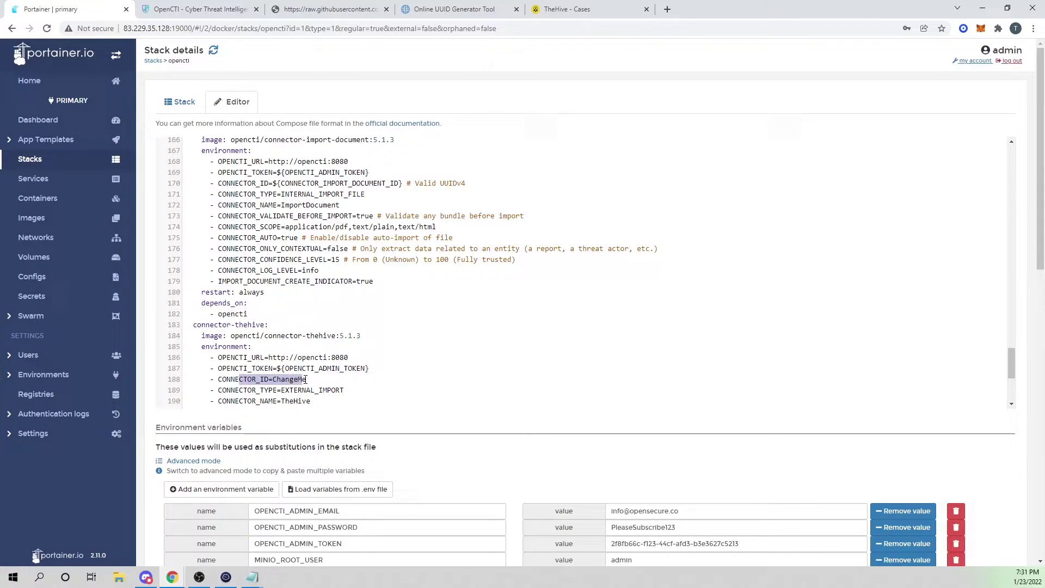
pyautogui.click(455, 9)
pyautogui.click(700, 330)
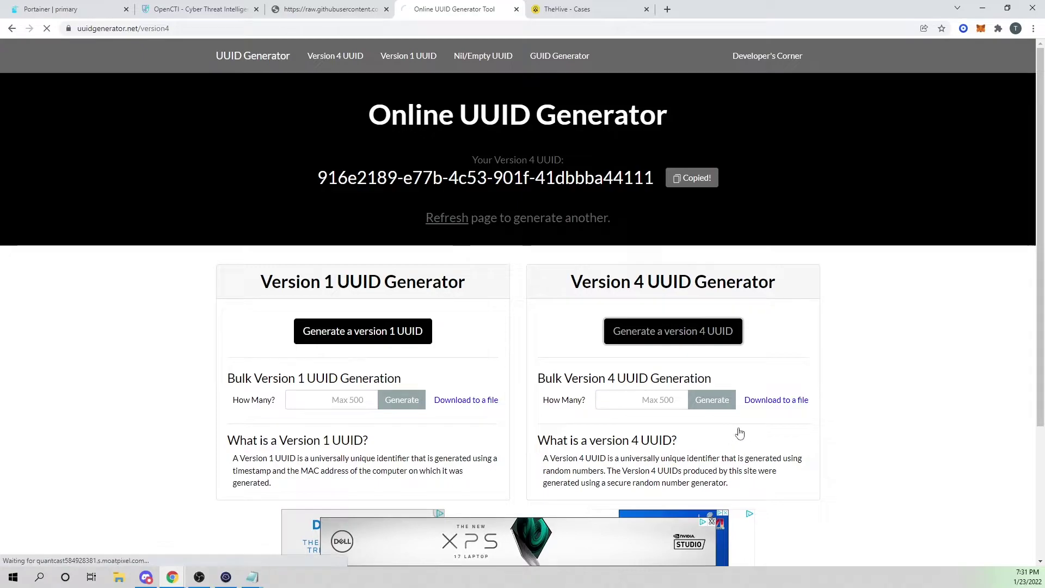
pyautogui.click(691, 179)
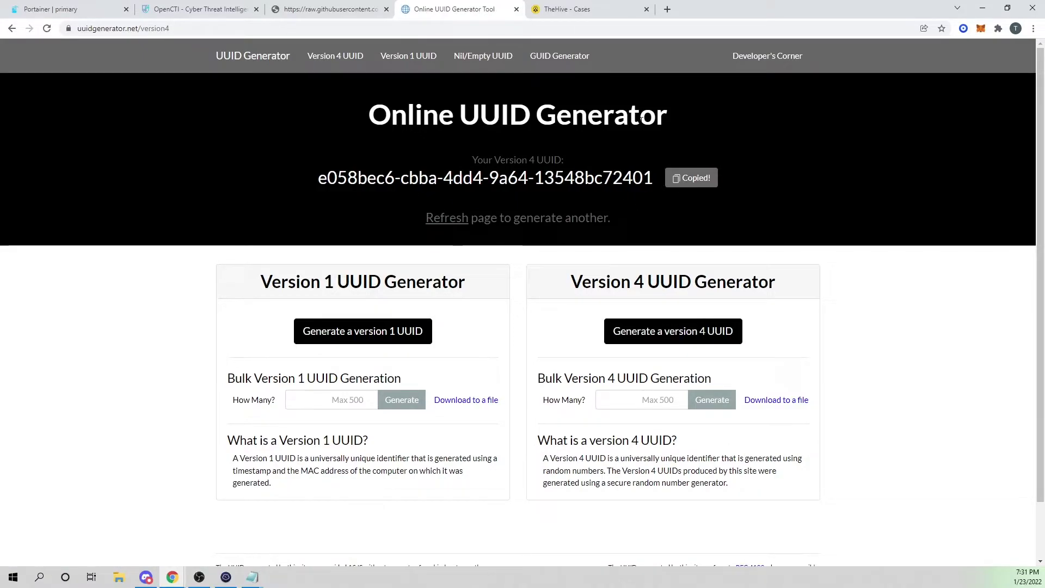
# Replace the ChangeMe CONNECTOR_ID with the generated UUID
pyautogui.click(238, 9)
pyautogui.click(327, 10)
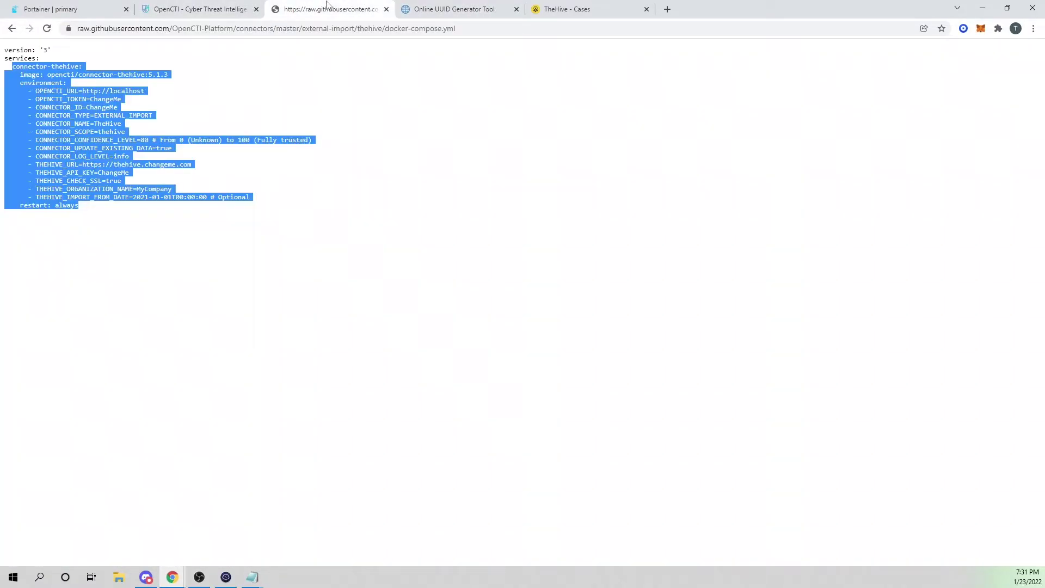
pyautogui.click(60, 10)
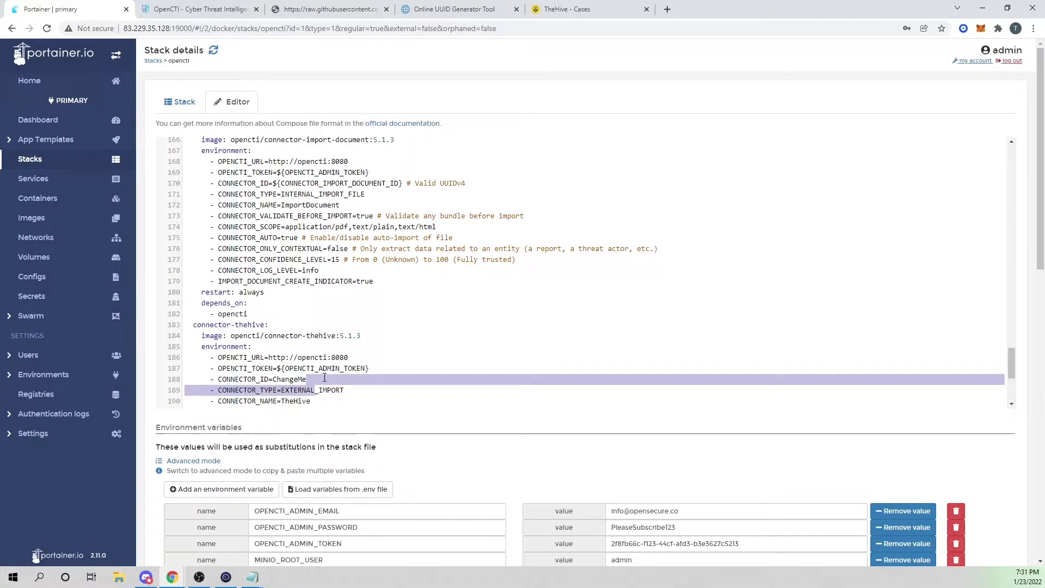
pyautogui.press('End')
pyautogui.press('BackSpace')
pyautogui.press('BackSpace')
pyautogui.press('BackSpace')
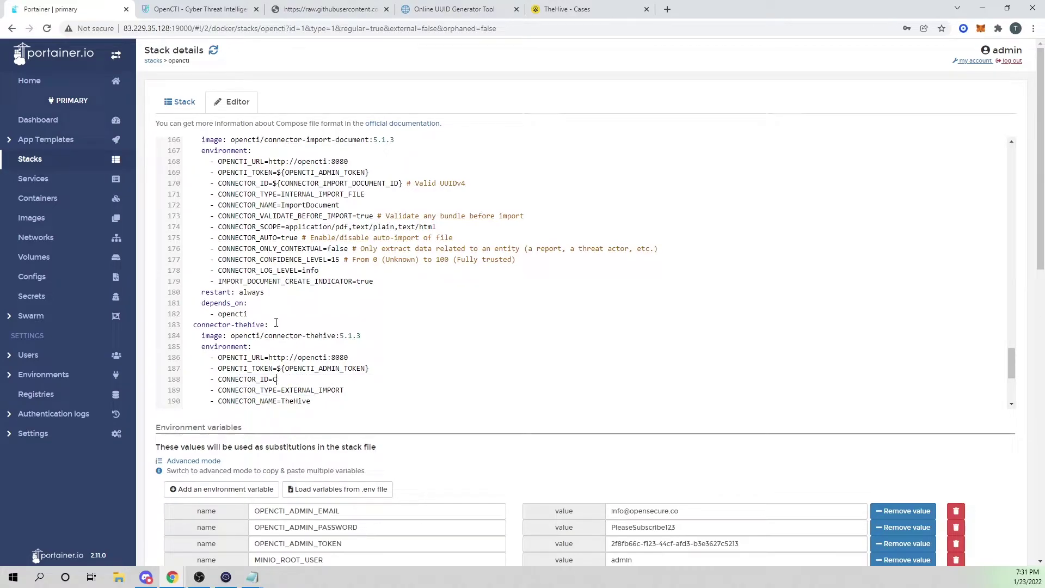
pyautogui.press('BackSpace')
pyautogui.hotkey('ctrl', 'v')
pyautogui.scroll(-2, 274, 310)
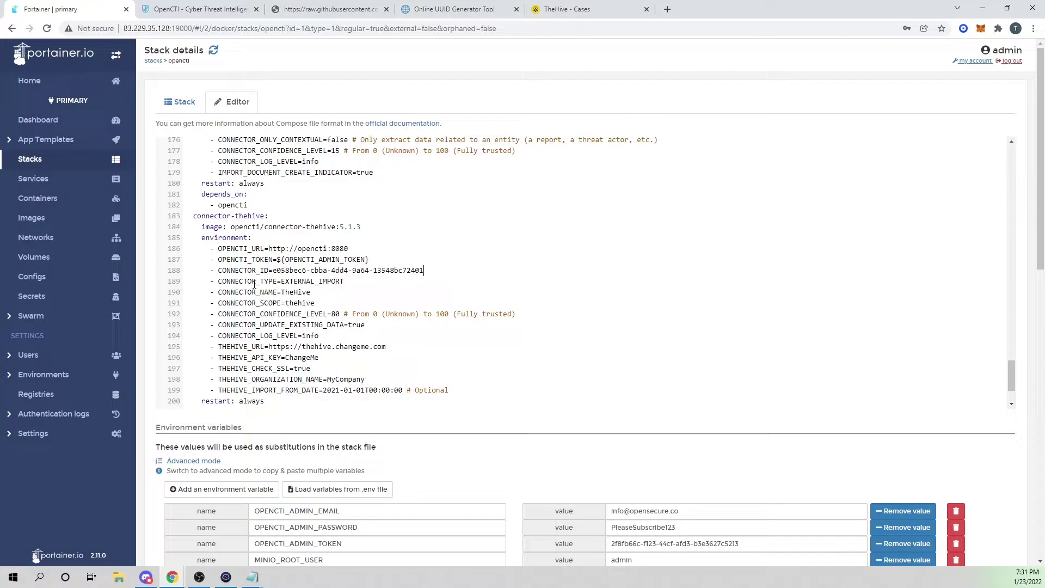
pyautogui.scroll(-1, 267, 289)
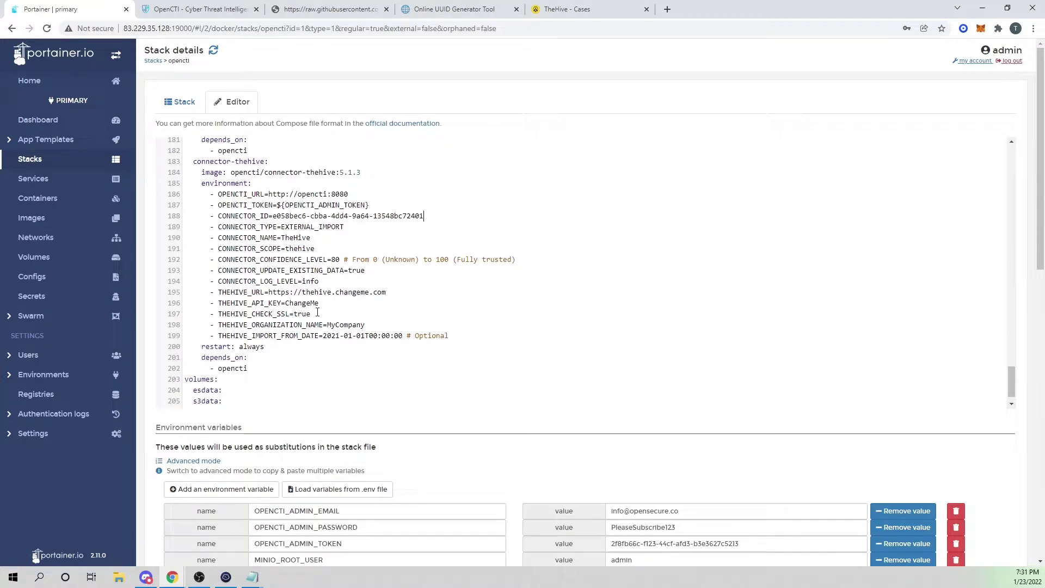
pyautogui.moveTo(217, 294); pyautogui.dragTo(327, 306)
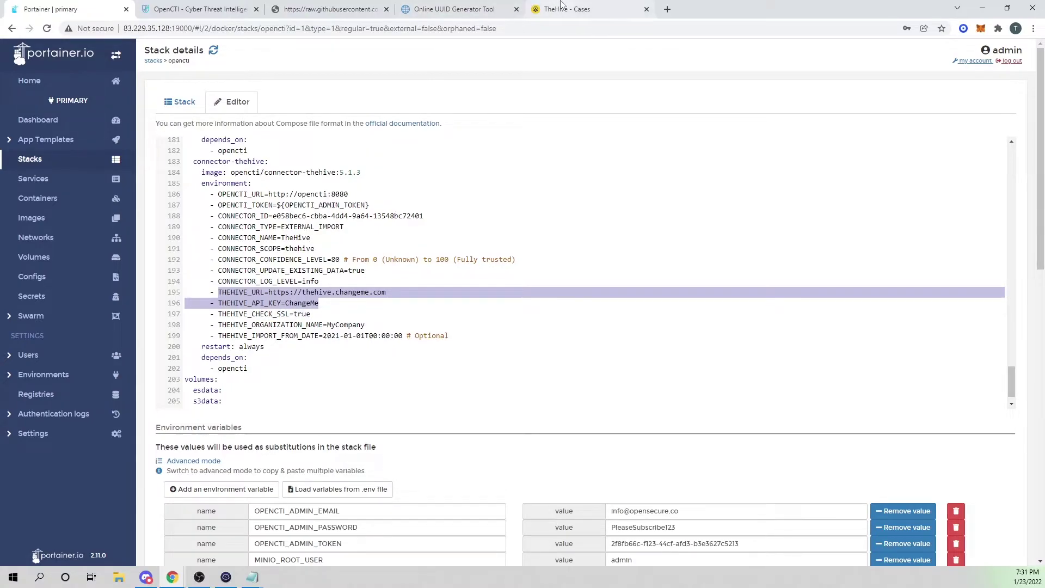
# Copy 83.229.5.238:9000 from TheHive's address bar and paste it over the placeholder THEHIVE_URL
pyautogui.click(577, 9)
pyautogui.click(175, 28)
pyautogui.doubleClick(175, 28)
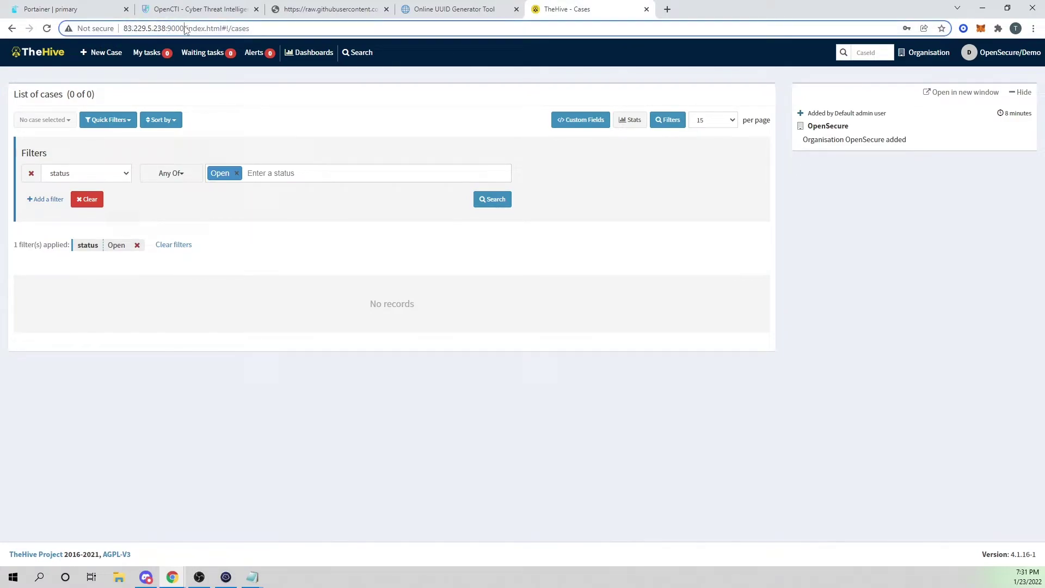
pyautogui.moveTo(184, 28); pyautogui.dragTo(123, 29)
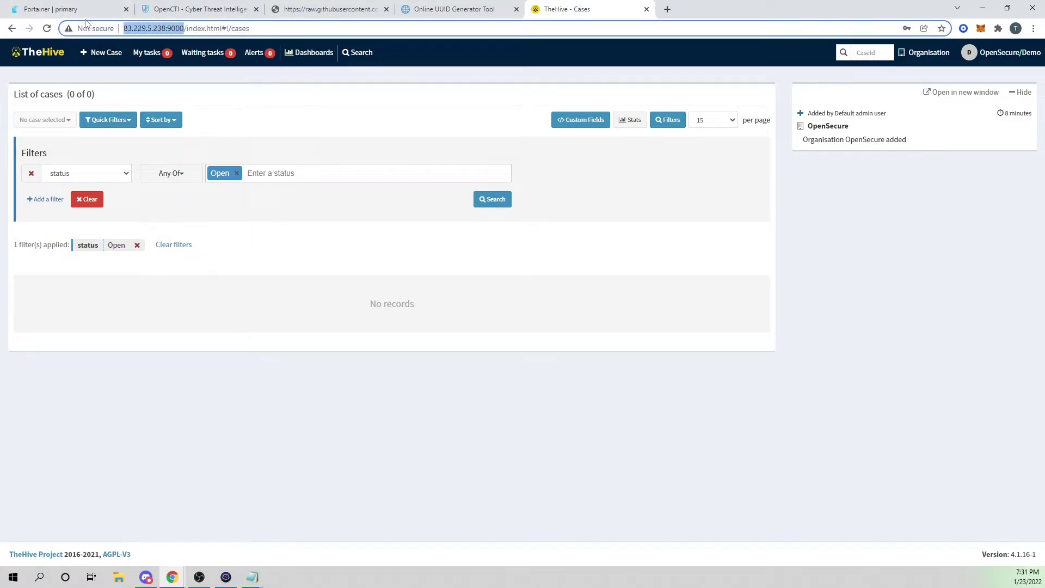
pyautogui.click(60, 9)
pyautogui.click(355, 305)
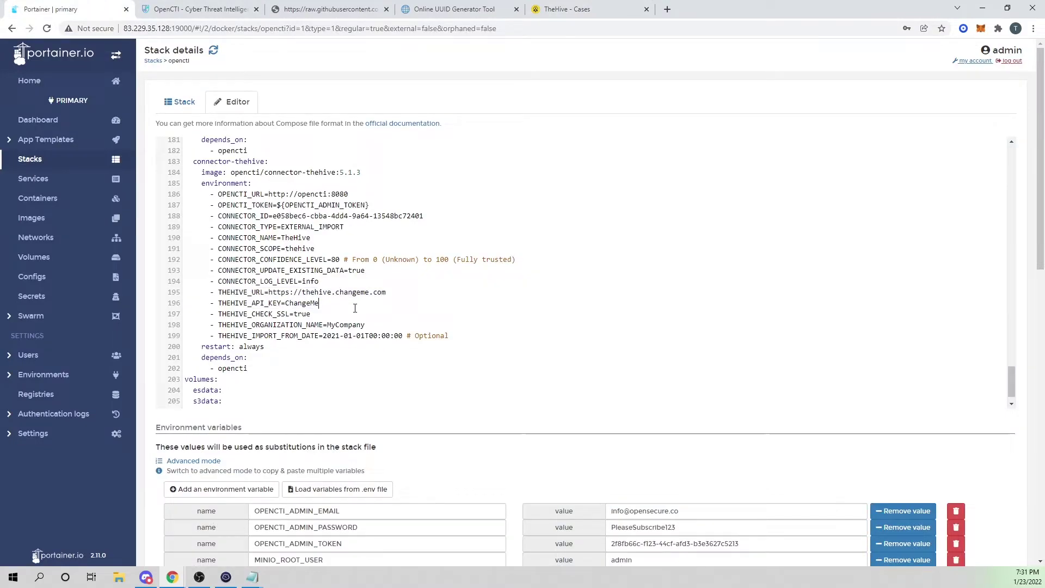
pyautogui.moveTo(387, 293); pyautogui.dragTo(271, 293)
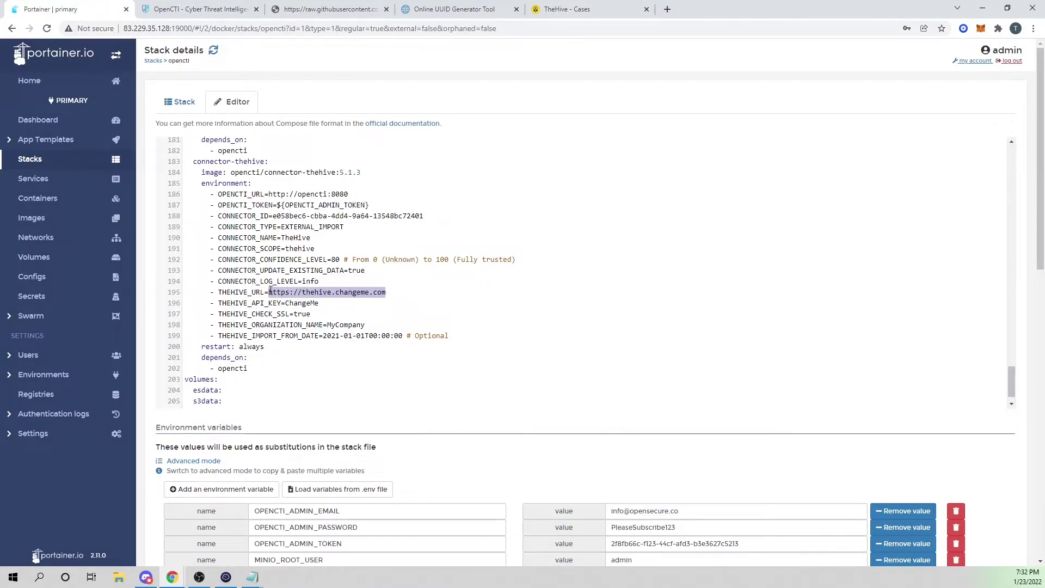
pyautogui.hotkey('ctrl', 'v')
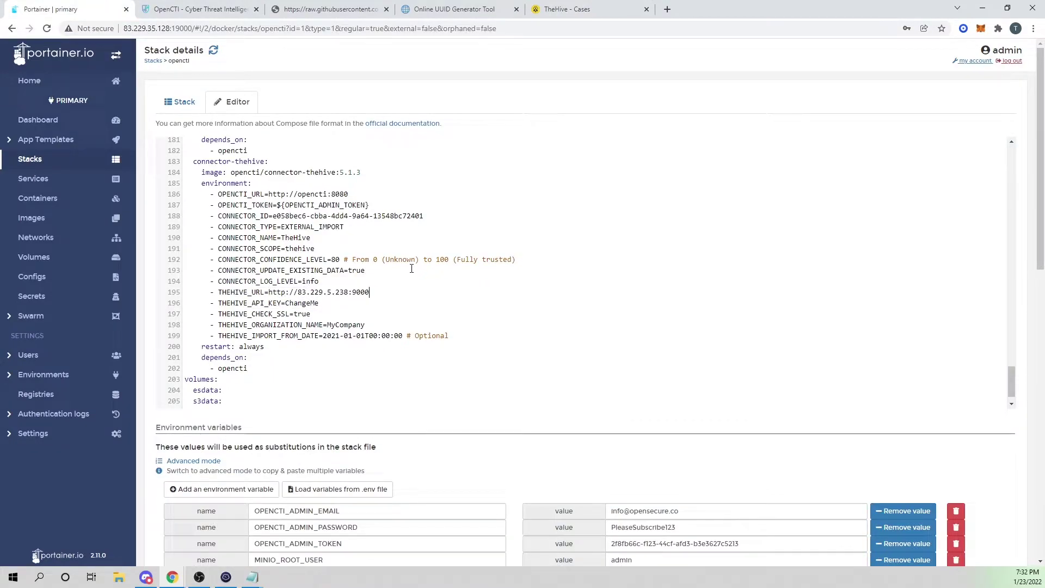
pyautogui.moveTo(270, 292); pyautogui.dragTo(372, 290)
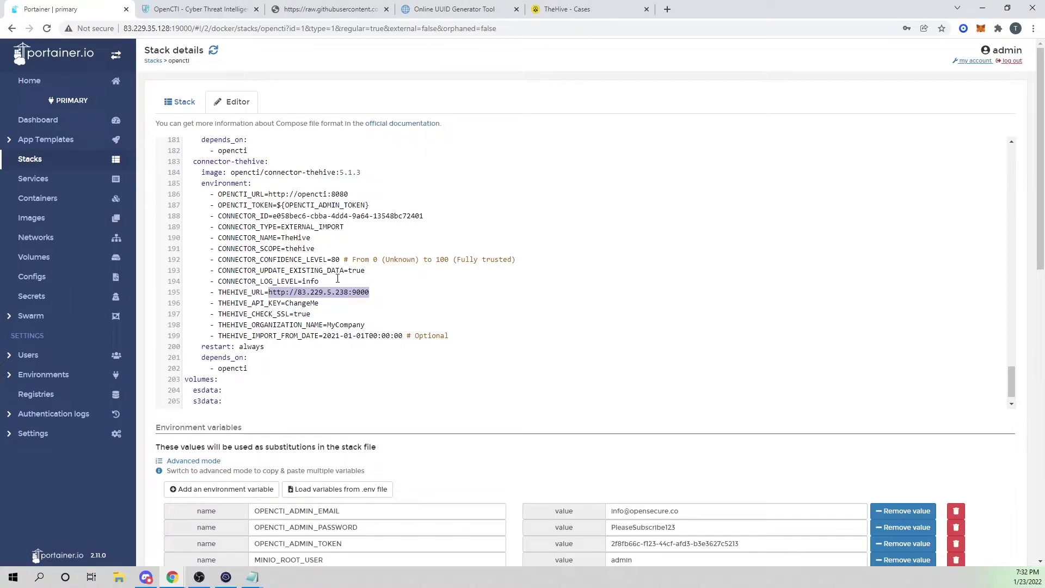
pyautogui.click(571, 8)
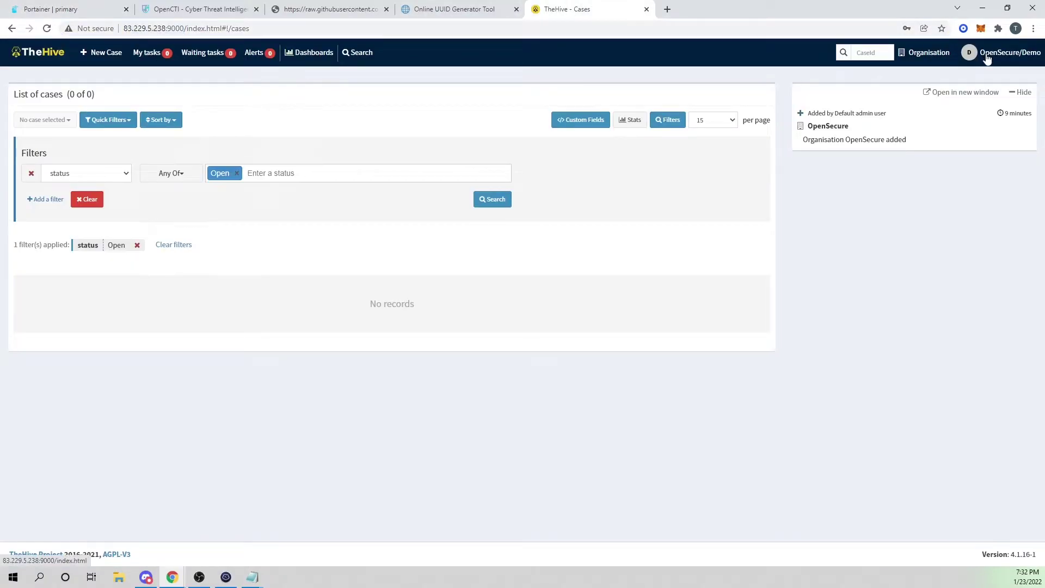
# Create, reveal and copy an API key for the OpenSecure org-admin user in TheHive
pyautogui.click(980, 53)
pyautogui.click(929, 53)
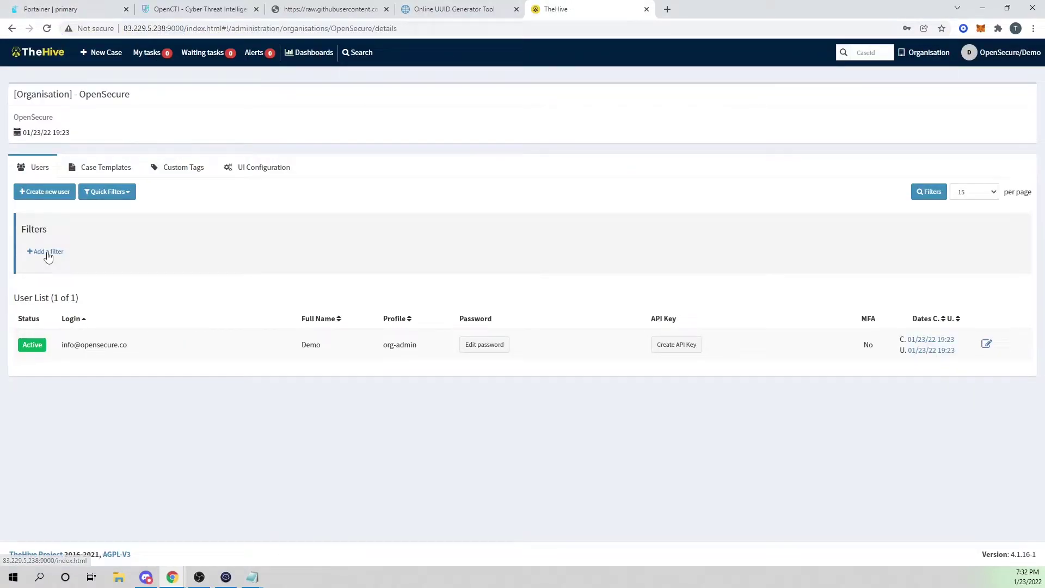
pyautogui.click(674, 340)
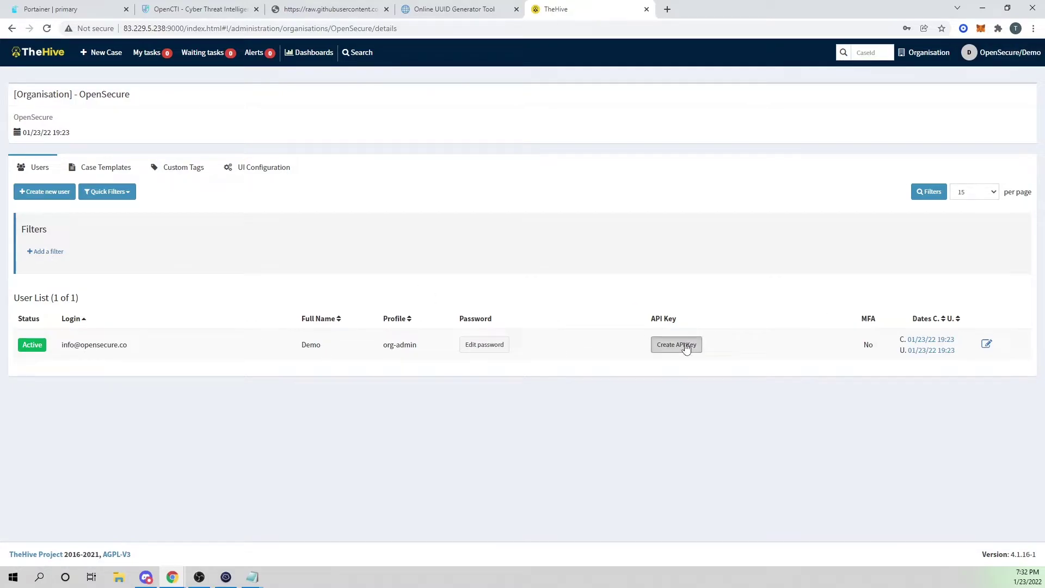
pyautogui.click(647, 136)
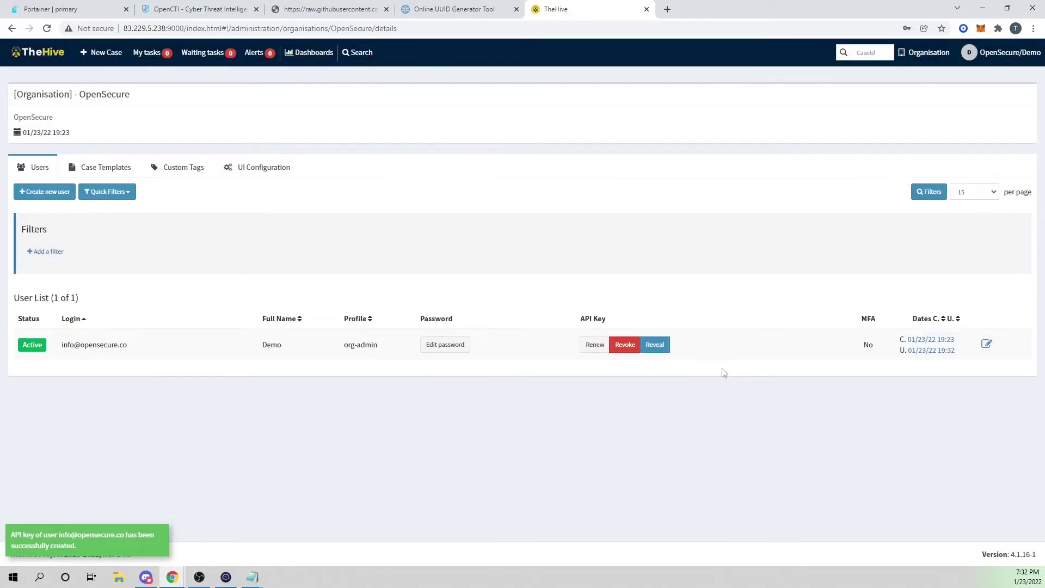
pyautogui.click(656, 345)
pyautogui.click(827, 345)
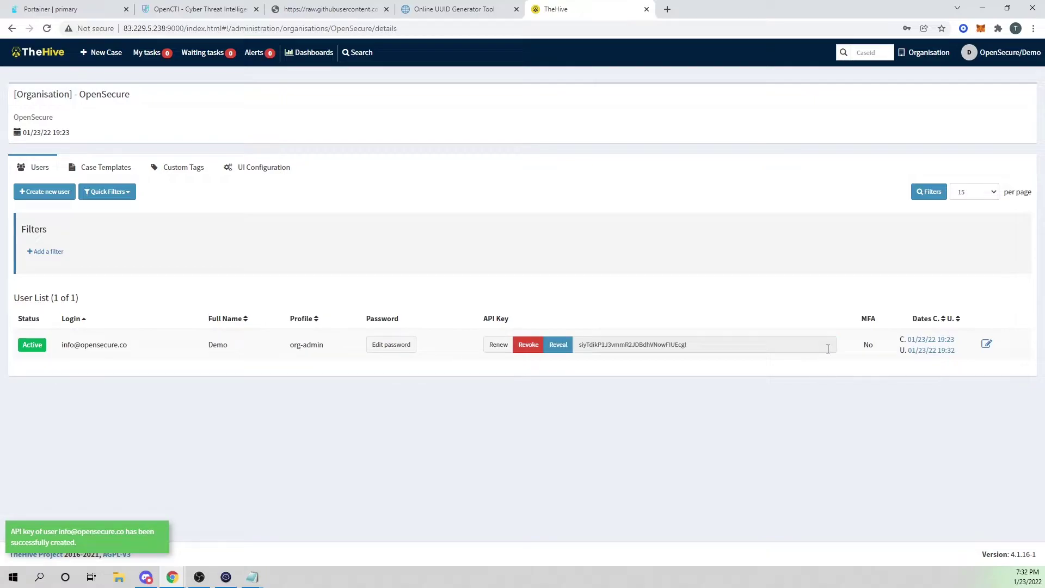
# Paste TheHive's API key over ChangeMe and set THEHIVE_CHECK_SSL to false
pyautogui.click(191, 9)
pyautogui.click(93, 5)
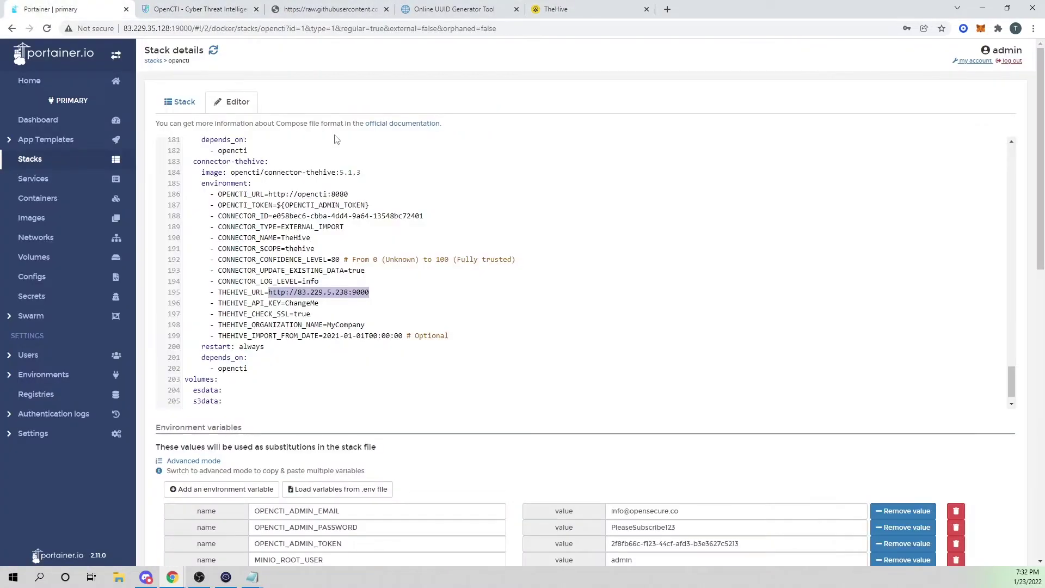
pyautogui.moveTo(319, 303); pyautogui.dragTo(287, 308)
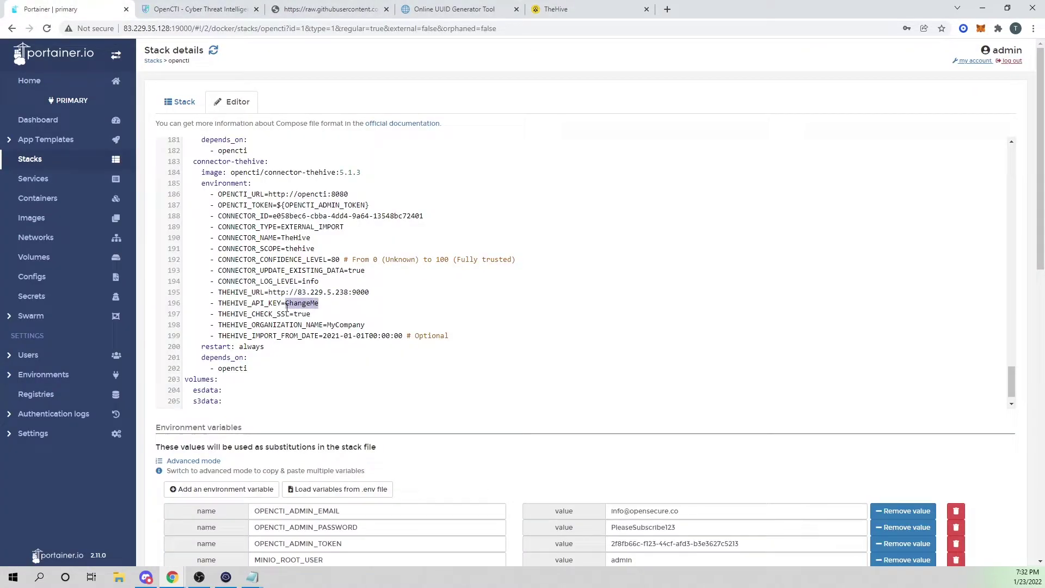
pyautogui.hotkey('ctrl', 'v')
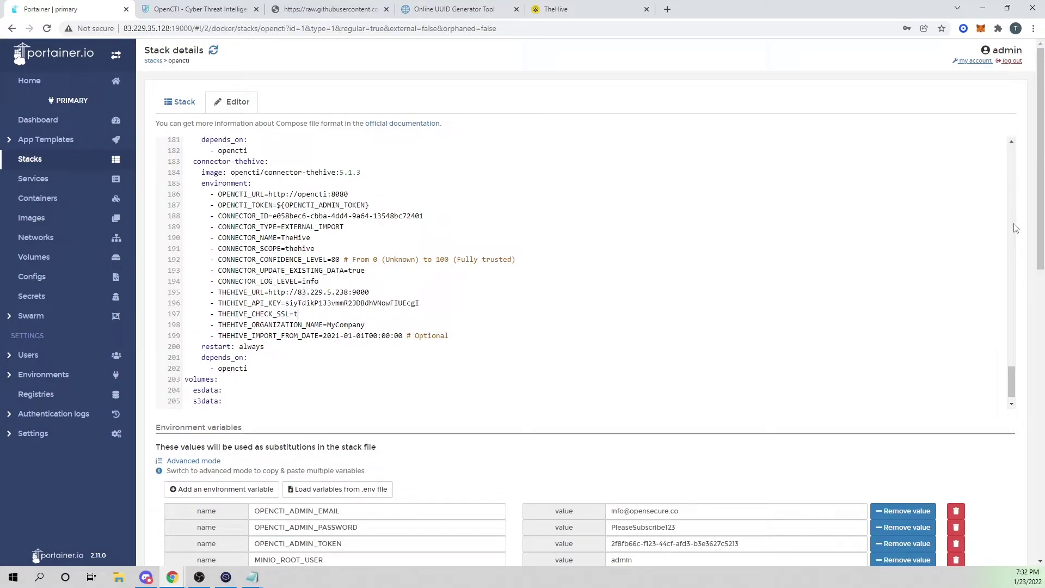
pyautogui.write('false')
# Copy the organisation name OpenSecure from TheHive into THEHIVE_ORGANIZATION_NAME, replacing MyCompany
pyautogui.click(566, 9)
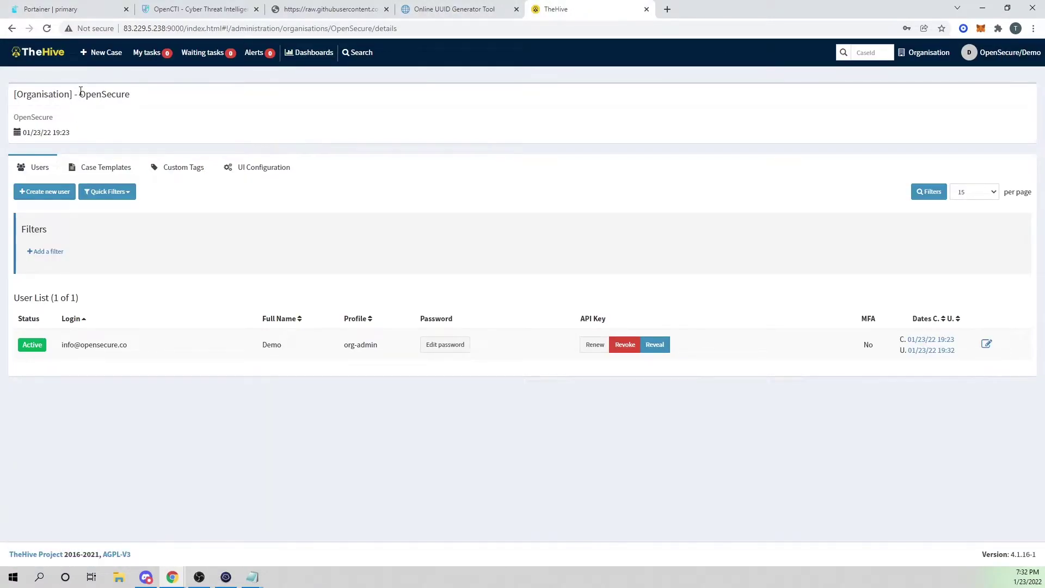
pyautogui.moveTo(81, 93); pyautogui.dragTo(135, 98)
pyautogui.rightClick(113, 95)
pyautogui.click(126, 103)
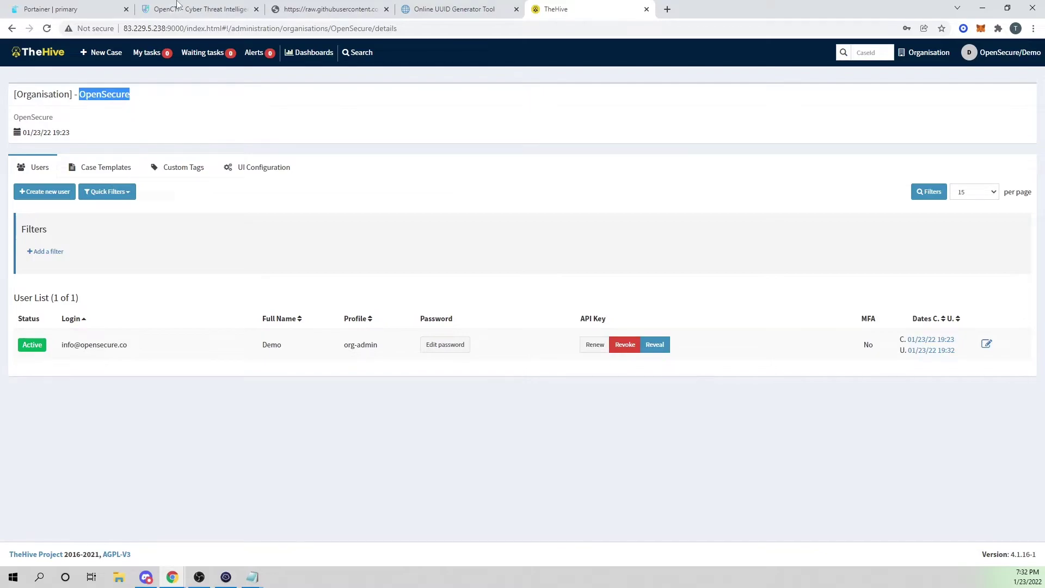
pyautogui.click(47, 8)
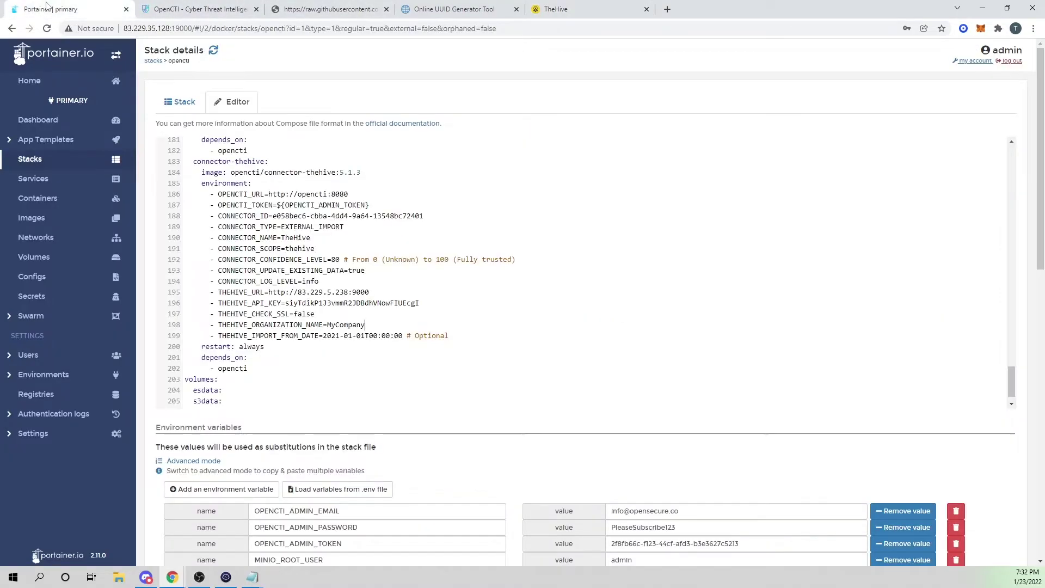
pyautogui.moveTo(366, 324); pyautogui.dragTo(328, 324)
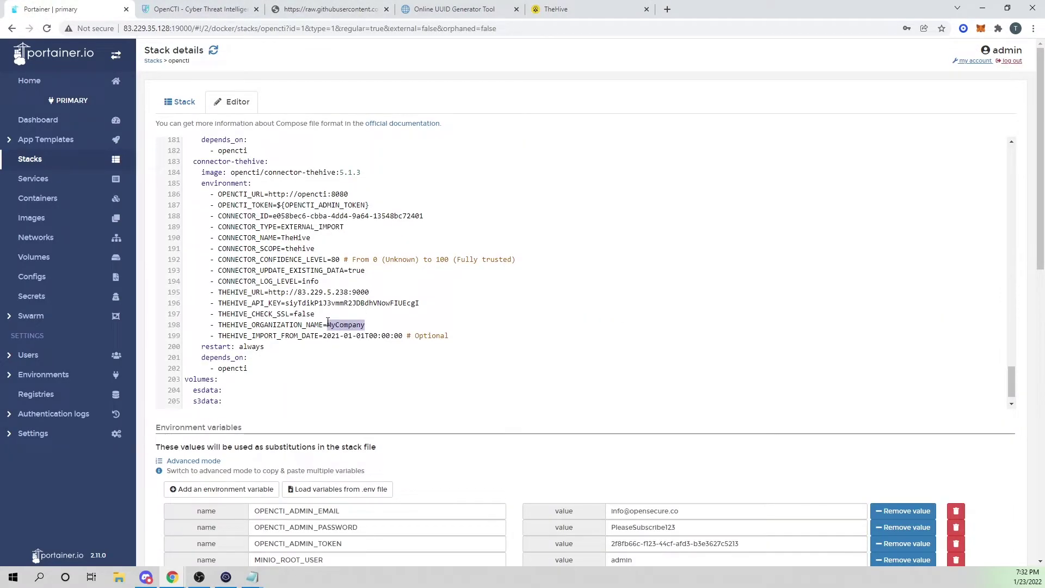
pyautogui.press('BackSpace')
pyautogui.hotkey('ctrl', 'v')
# Update the opencti stack to redeploy it with the edited compose file
pyautogui.scroll(-1, 443, 245)
pyautogui.scroll(3, 382, 283)
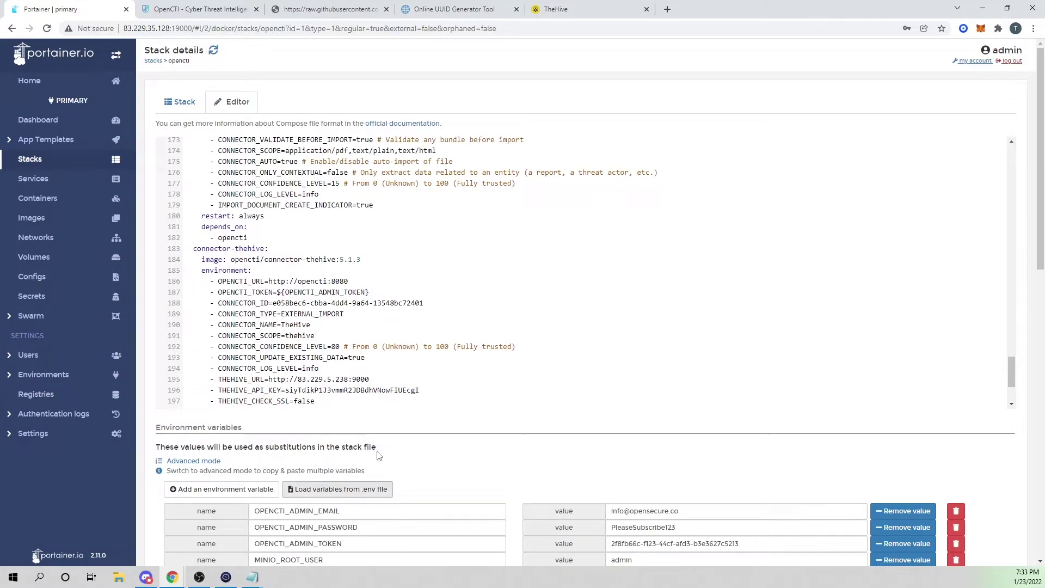
pyautogui.scroll(-2, 299, 340)
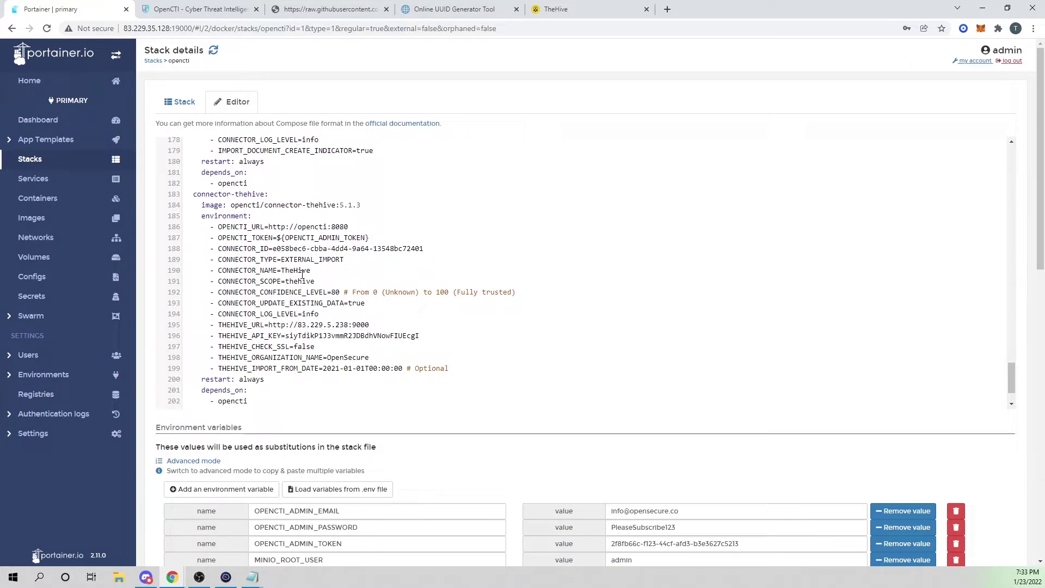
pyautogui.scroll(-8, 490, 468)
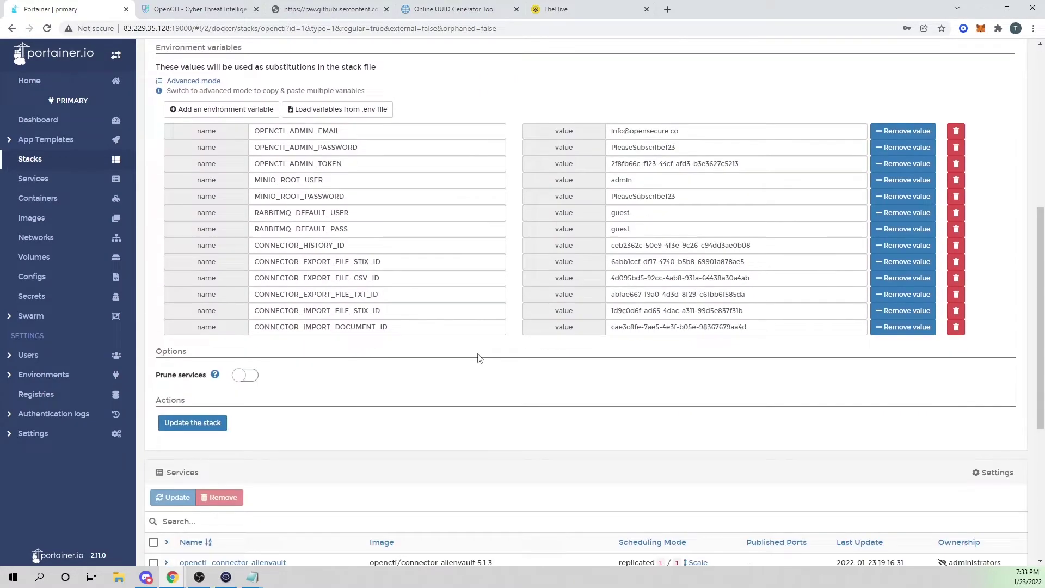
pyautogui.click(198, 370)
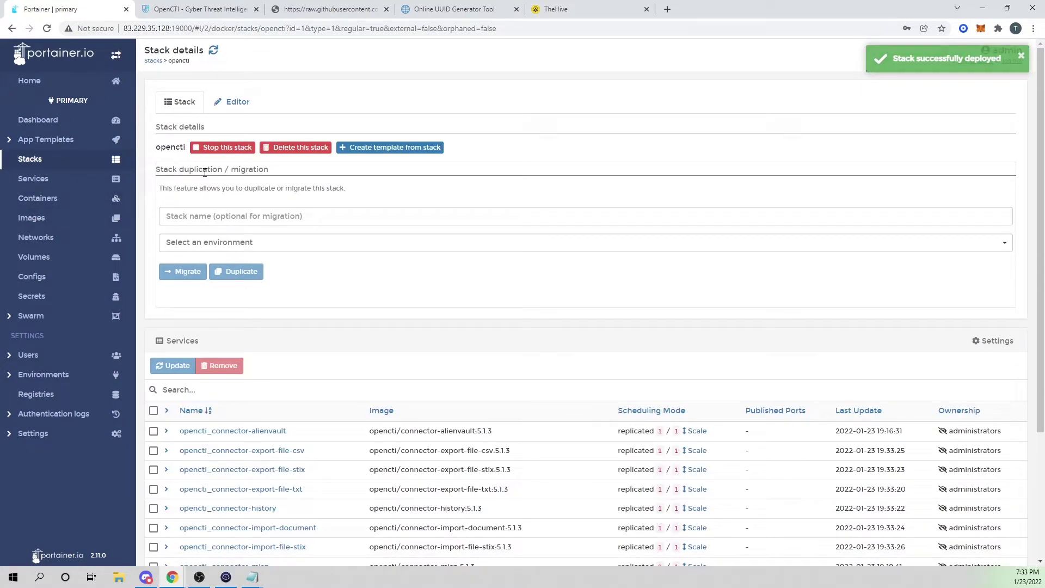
# Filter the containers list by 'hi' and view the TheHive connector container's logs
pyautogui.click(27, 199)
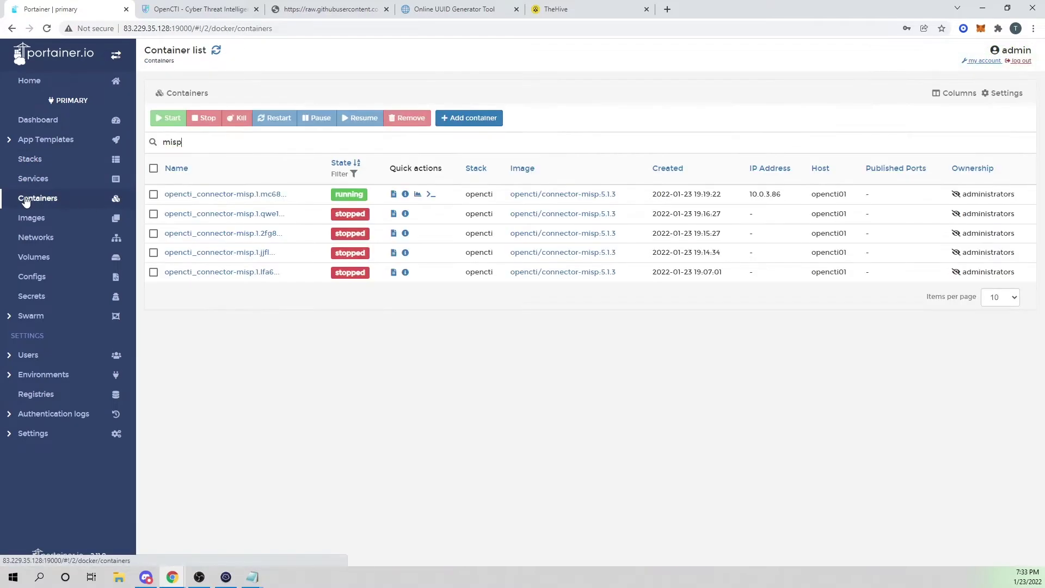
pyautogui.doubleClick(206, 145)
pyautogui.write('hive')
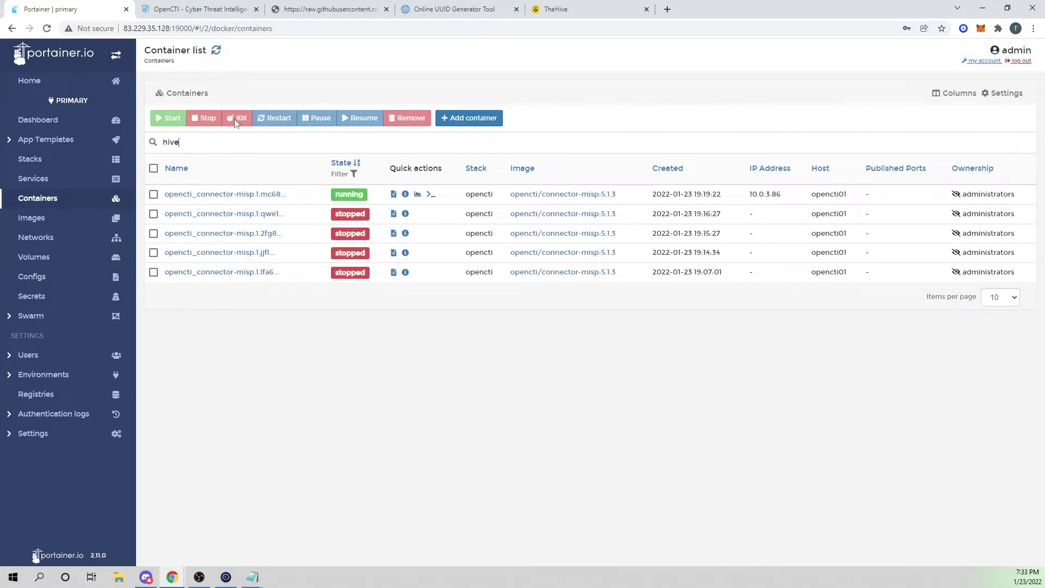
pyautogui.click(383, 195)
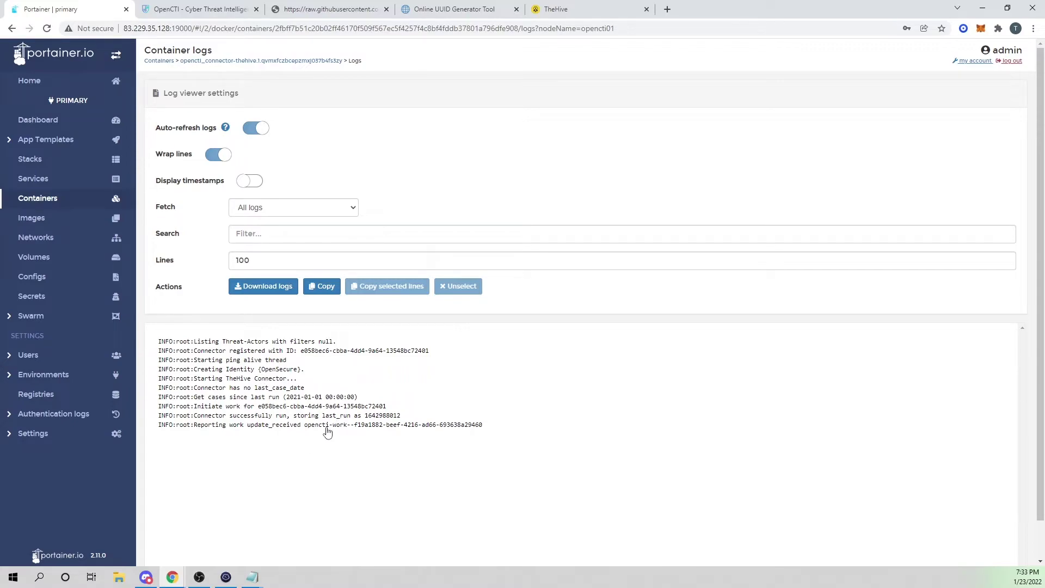
# In OpenCTI, open the TheHive connector from Data > Connectors to confirm it is active
pyautogui.click(207, 8)
pyautogui.click(55, 297)
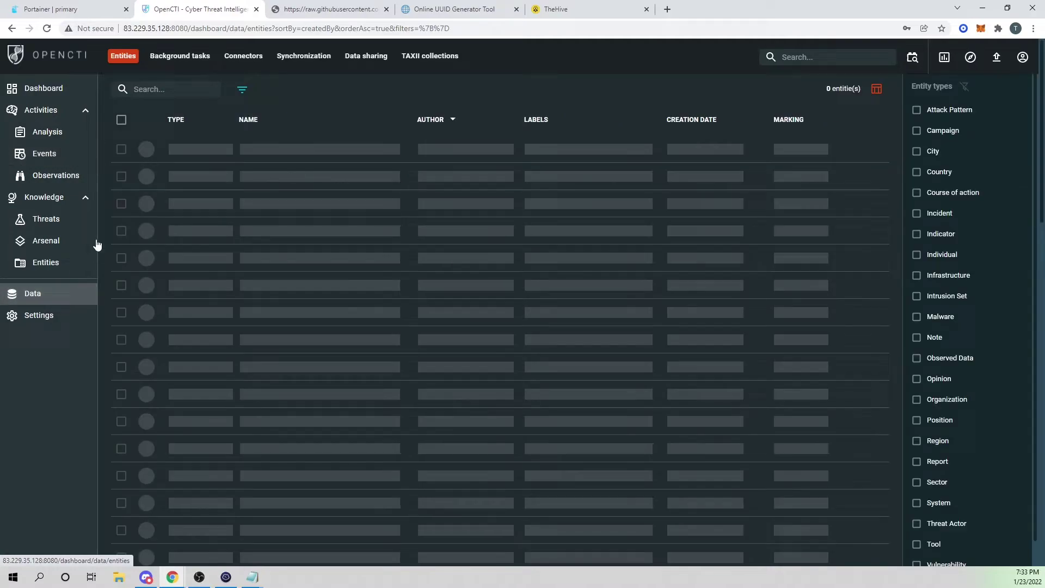
pyautogui.click(244, 56)
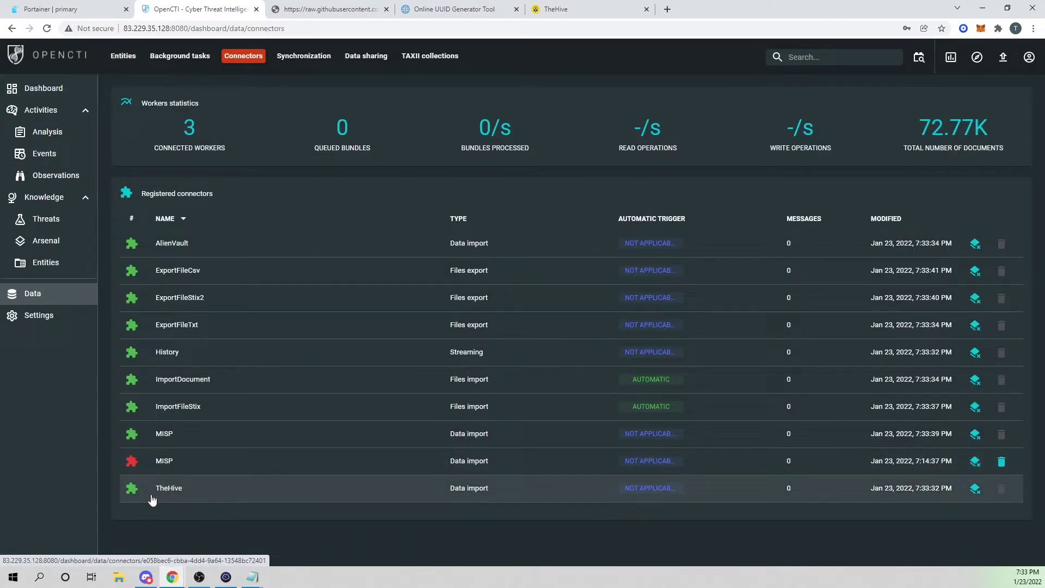
pyautogui.click(193, 493)
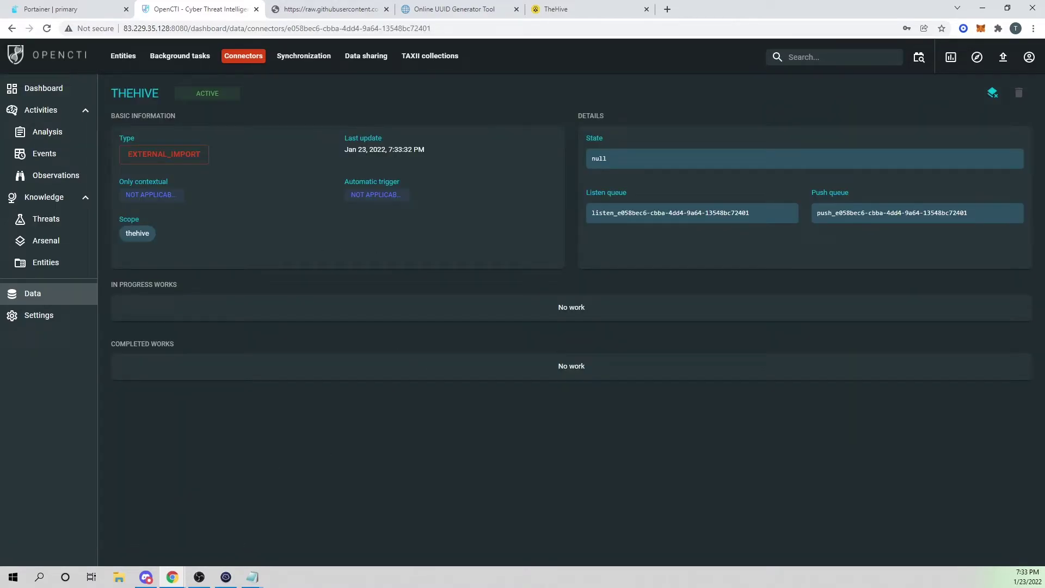
pyautogui.hotkey('ctrl', 'Tab')
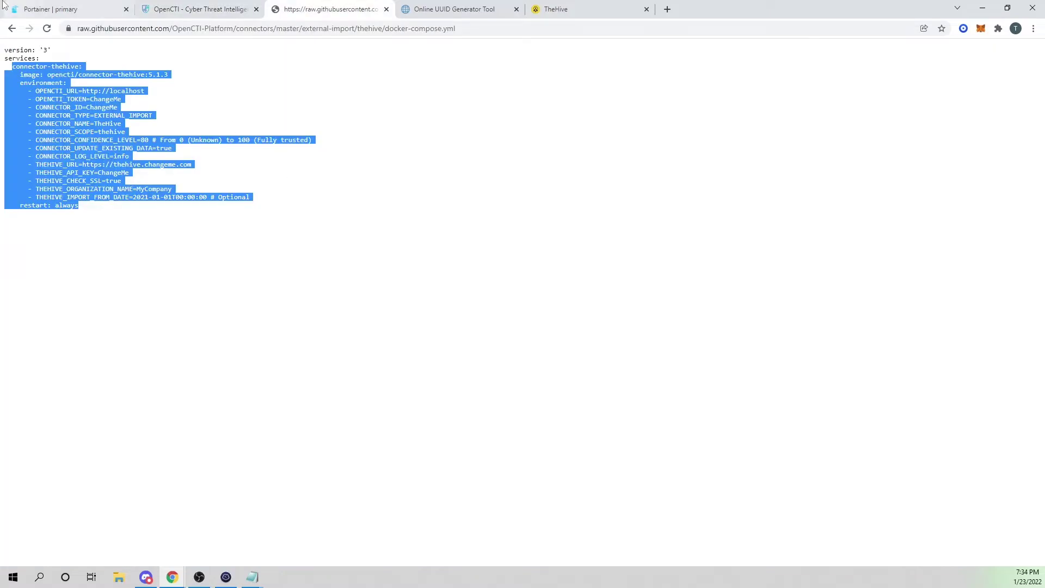
# Return to TheHive's OpenSecure organisation page
pyautogui.click(74, 6)
pyautogui.click(577, 8)
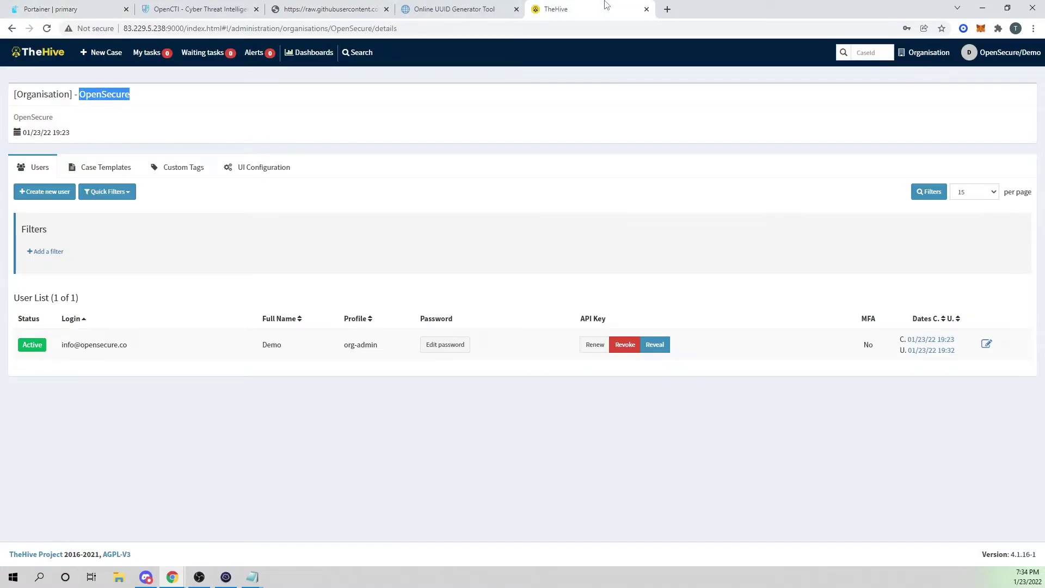
pyautogui.click(420, 235)
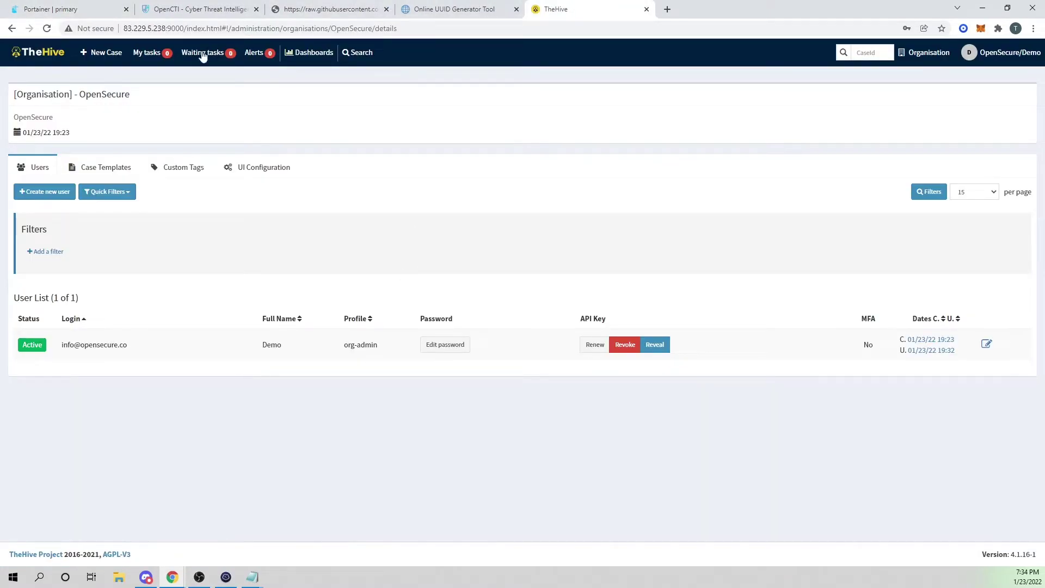
# Create case 'Test Alert', severity M, TLP and PAP amber, description 'Please Subscribe'
pyautogui.click(94, 53)
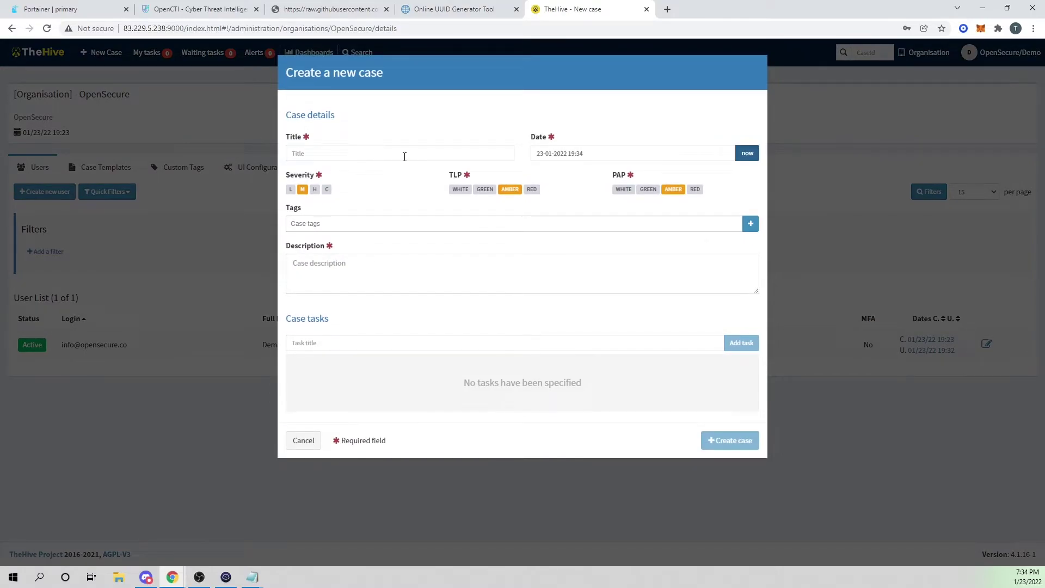
pyautogui.click(405, 157)
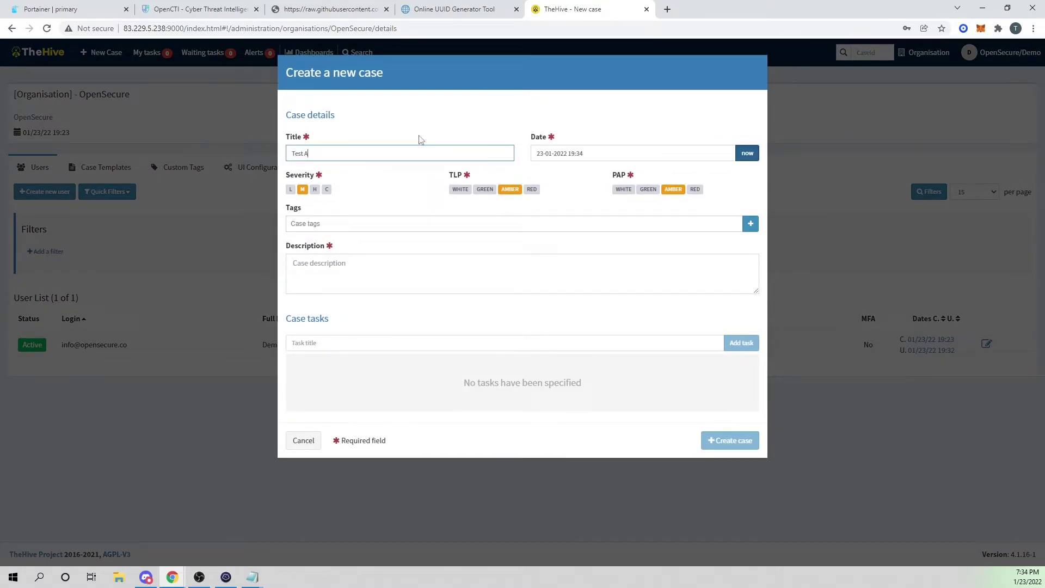
pyautogui.press('Tab')
pyautogui.press('Tab')
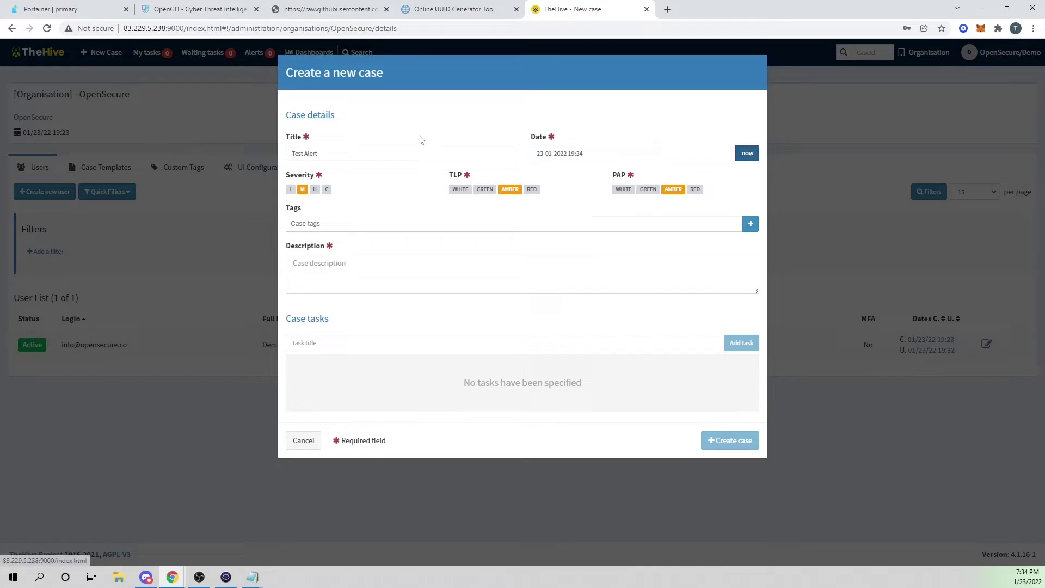
pyautogui.click(392, 283)
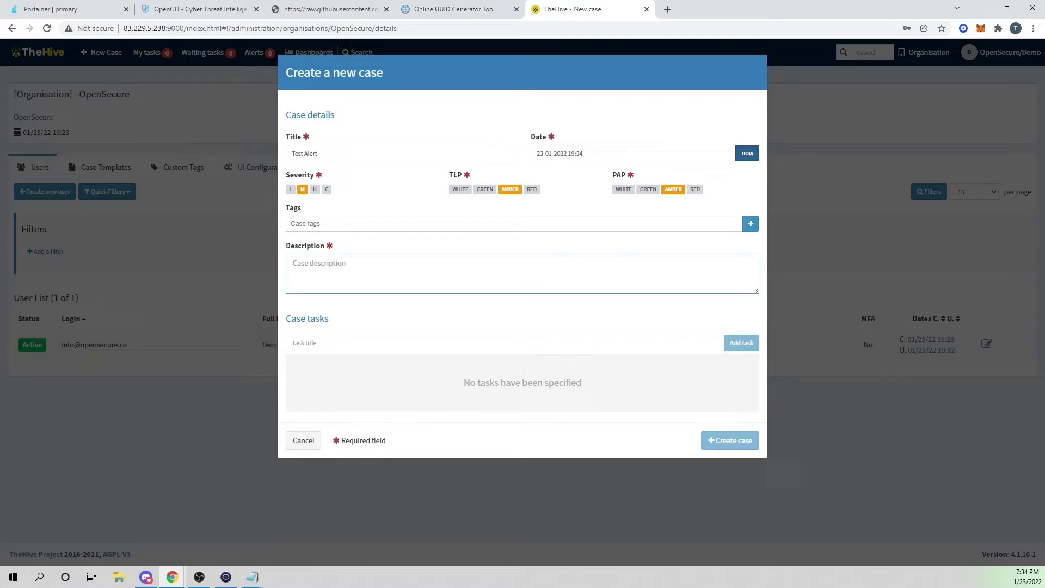
pyautogui.write('Please Subscribe')
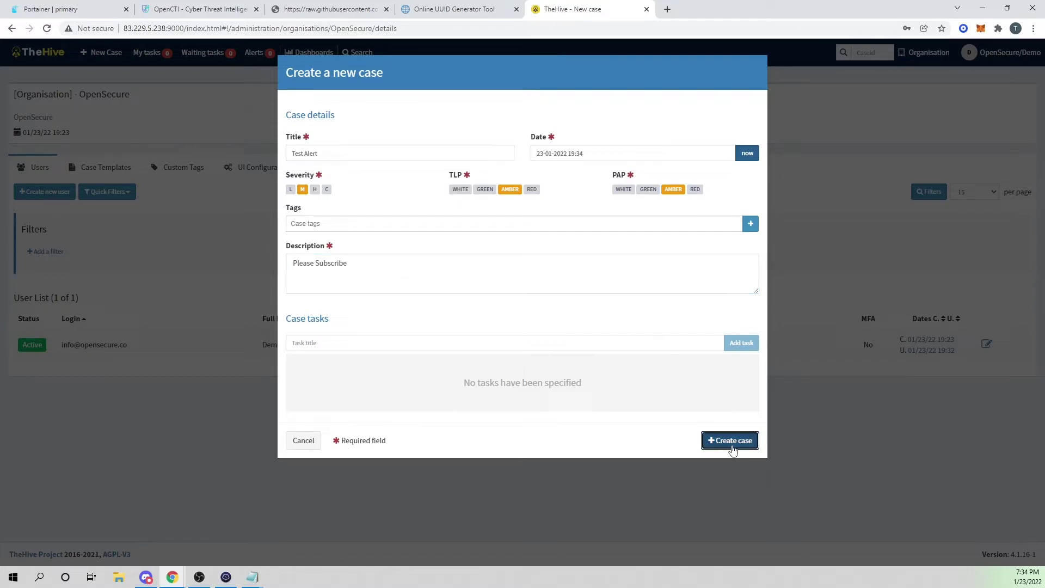
pyautogui.click(708, 440)
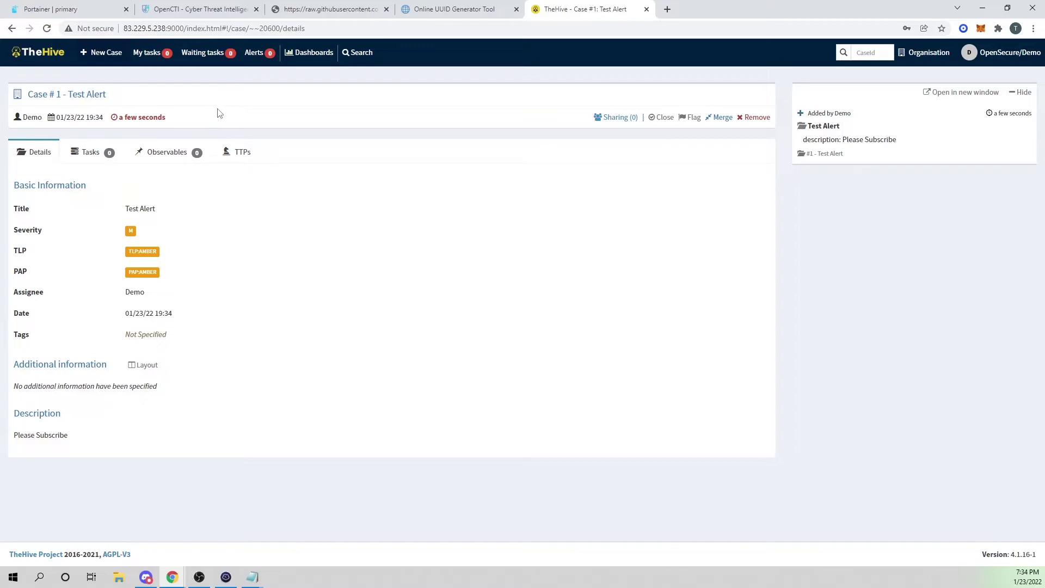
# Add an ip observable 1.1.1.1 with tag 'test' to the Test Alert case
pyautogui.click(163, 152)
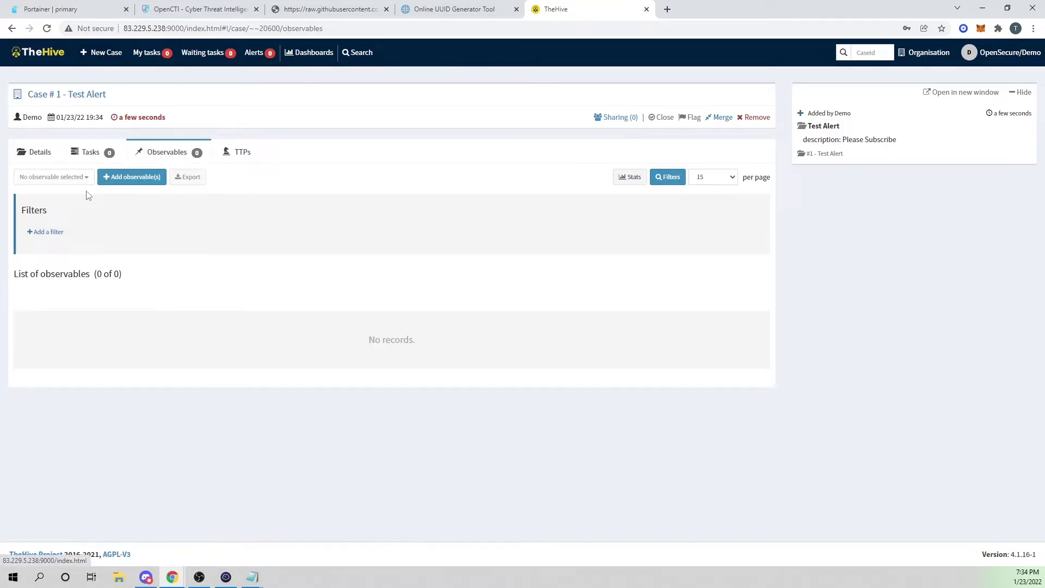
pyautogui.click(156, 177)
pyautogui.click(419, 108)
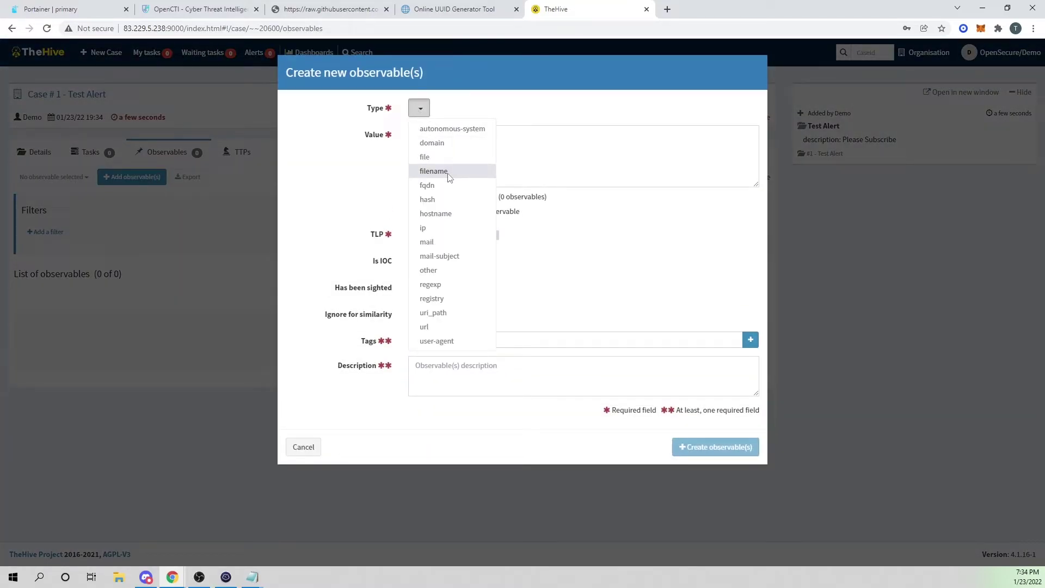
pyautogui.click(436, 229)
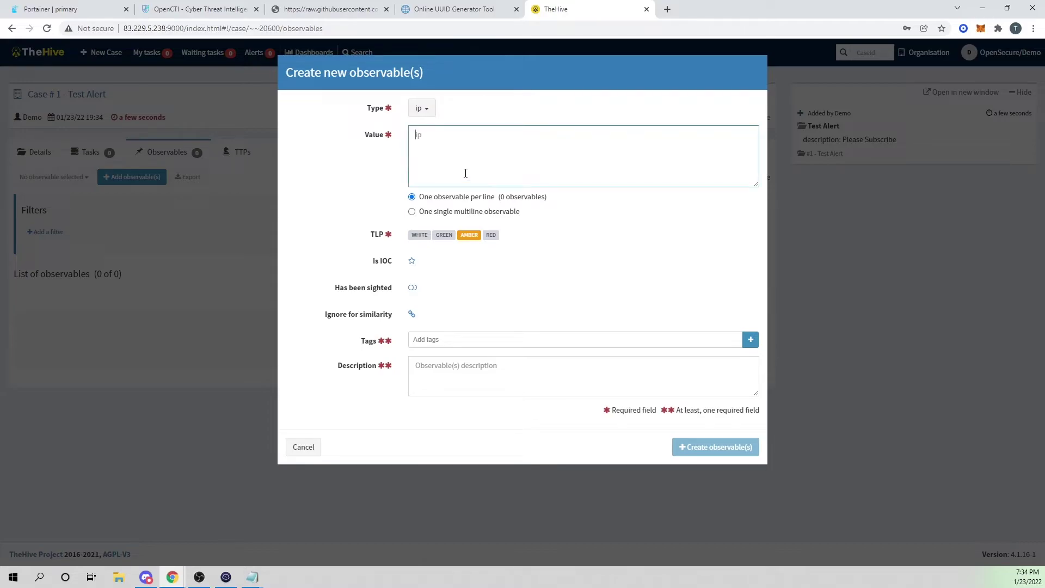
pyautogui.write('1.1.1.1')
pyautogui.click(444, 339)
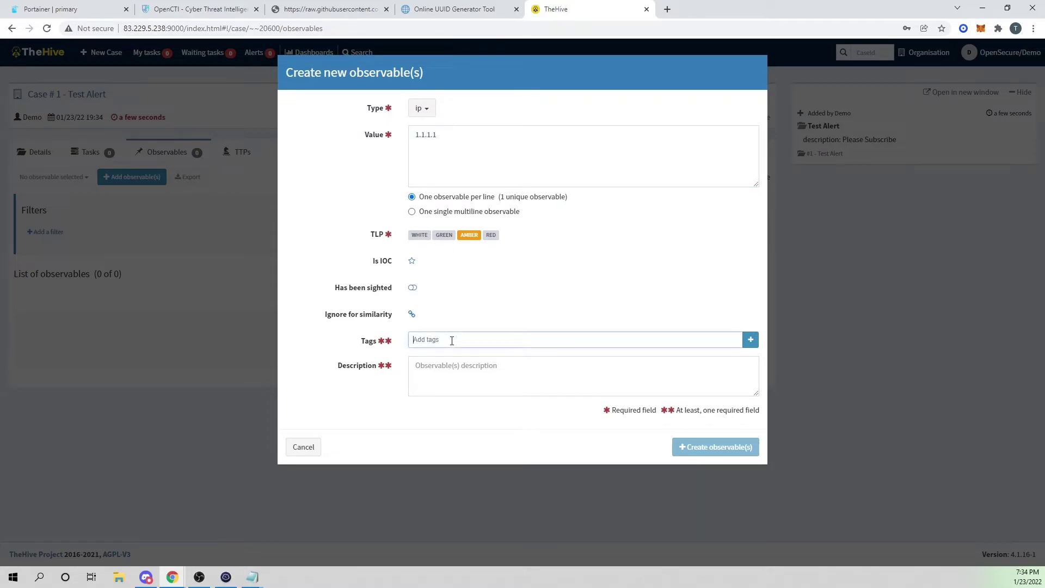
pyautogui.write('test')
pyautogui.press('Return')
pyautogui.click(720, 448)
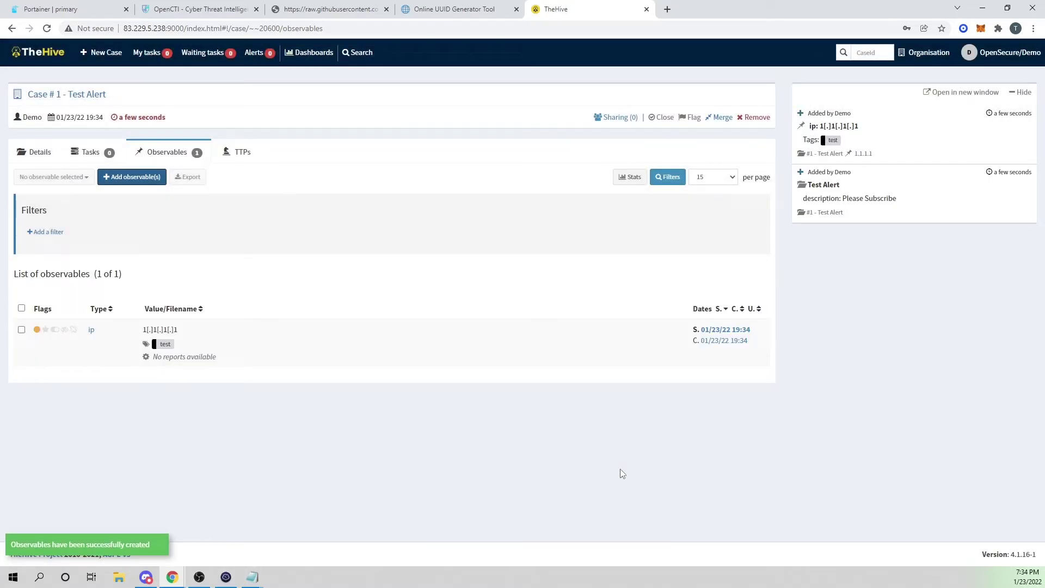
# Switch to Portainer's connector-thehive container logs
pyautogui.click(65, 9)
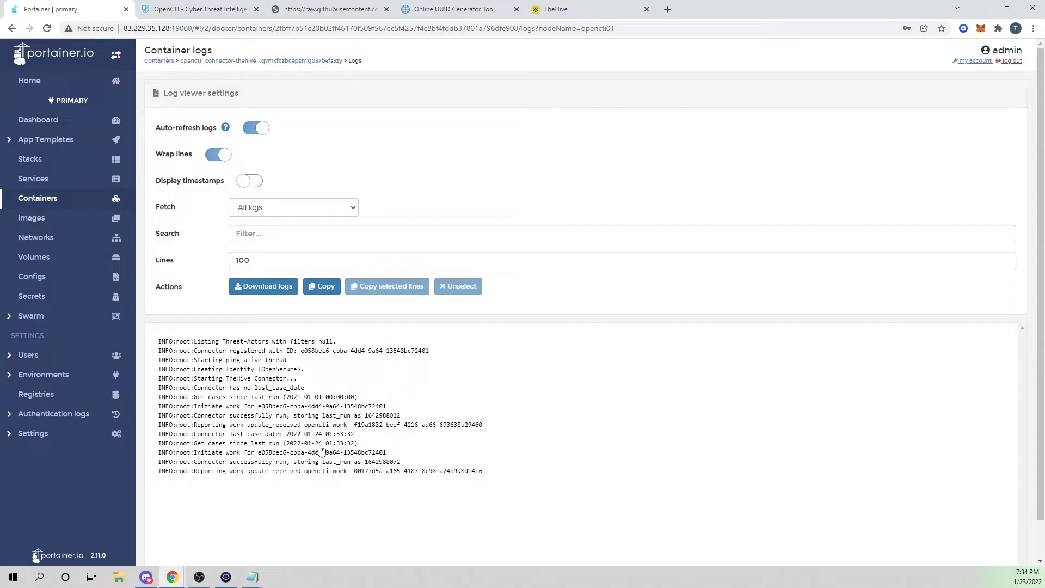
# Check the TheHive connector's completed run in OpenCTI: 3 operations, no errors
pyautogui.click(221, 5)
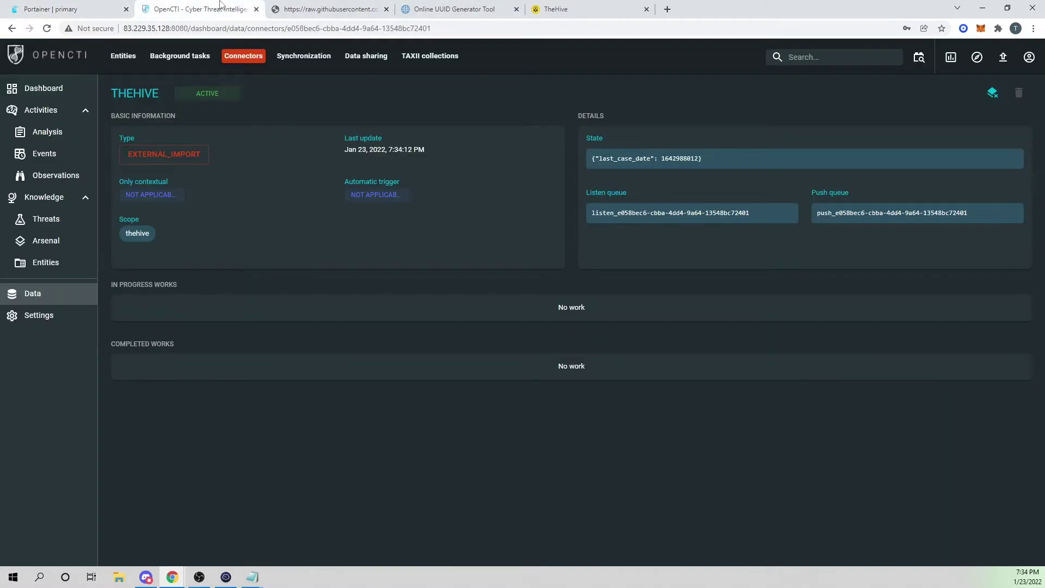
pyautogui.click(232, 55)
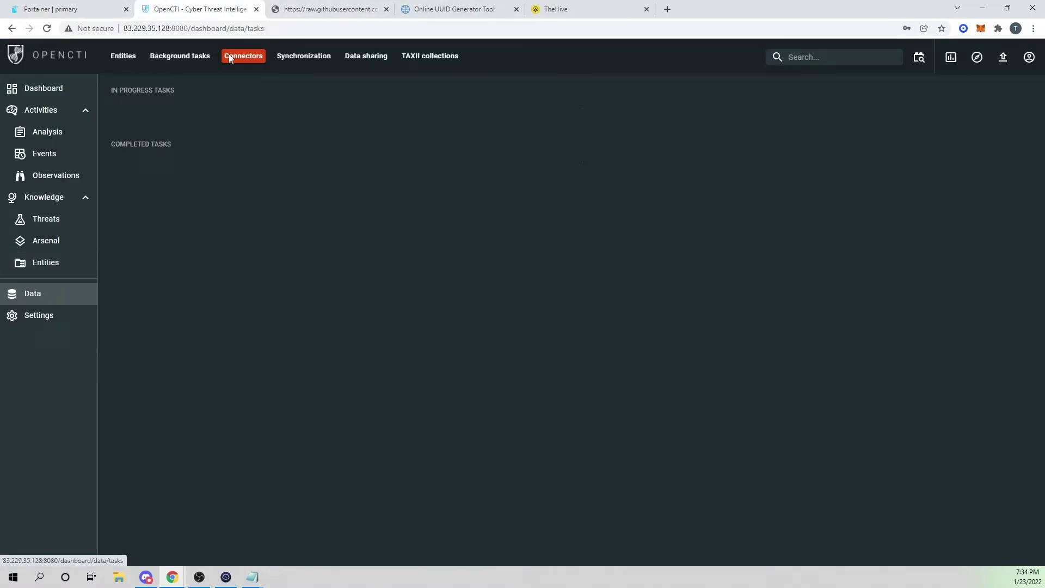
pyautogui.click(174, 488)
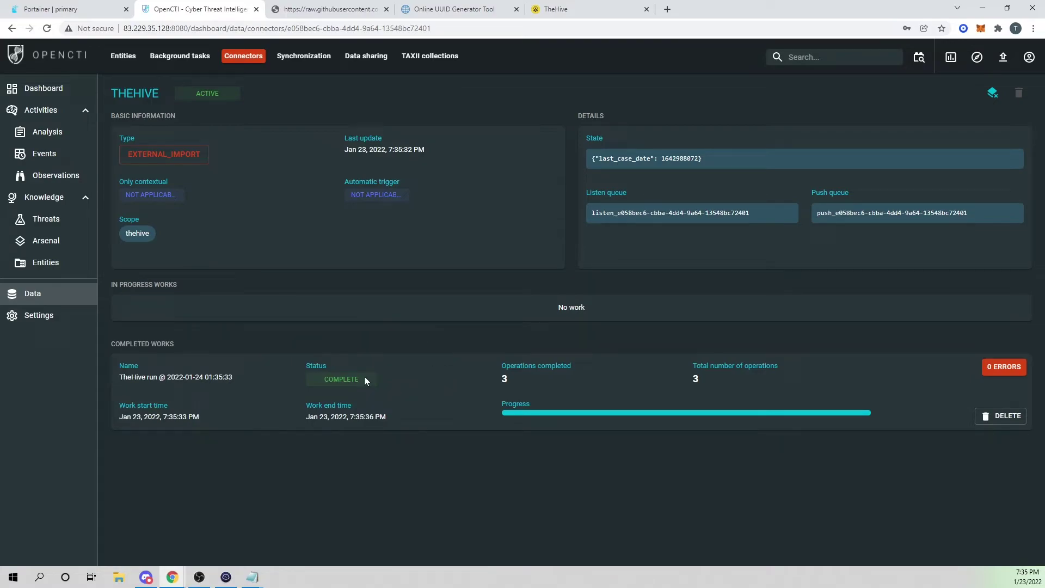
pyautogui.moveTo(489, 377); pyautogui.dragTo(731, 377)
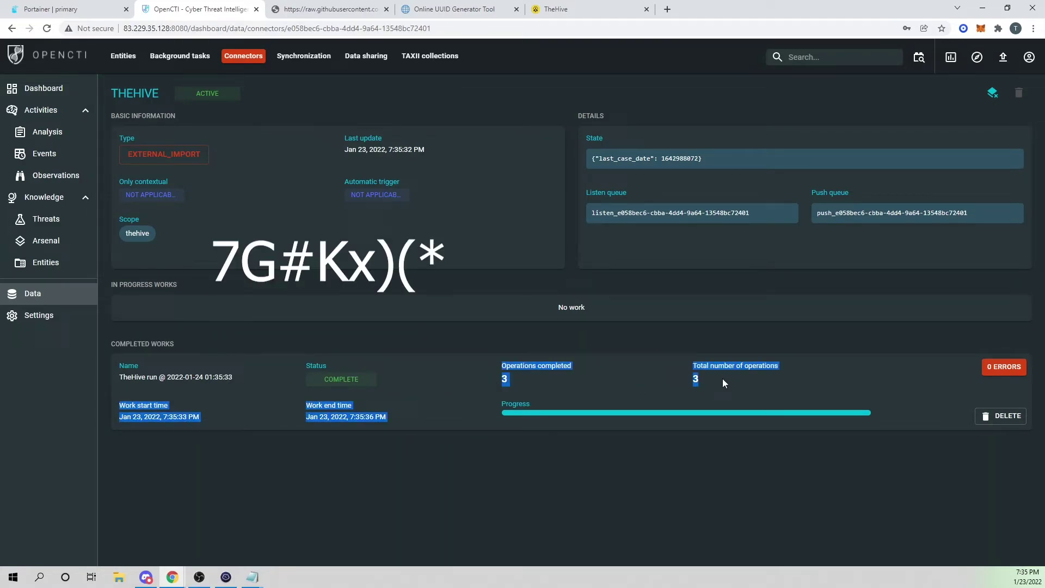
# Glance at TheHive's case list, then show OpenCTI's Incidents list containing Test Alert
pyautogui.click(577, 9)
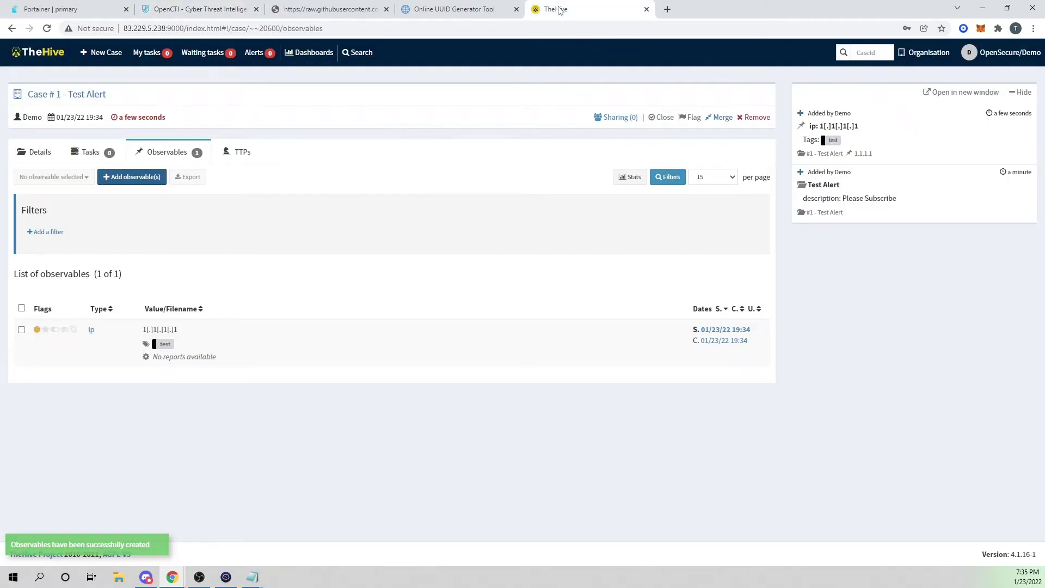
pyautogui.click(54, 52)
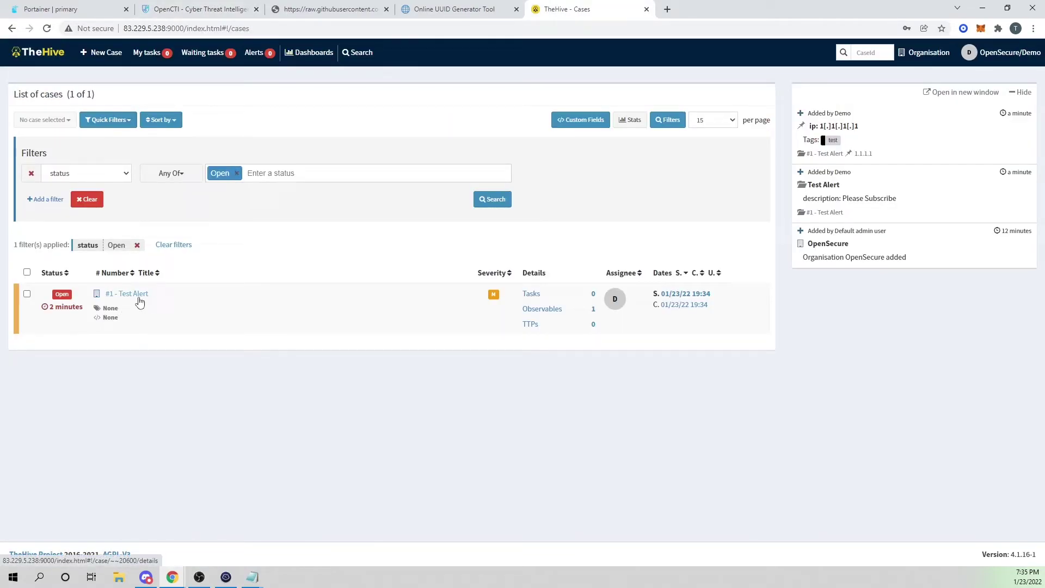
pyautogui.click(164, 9)
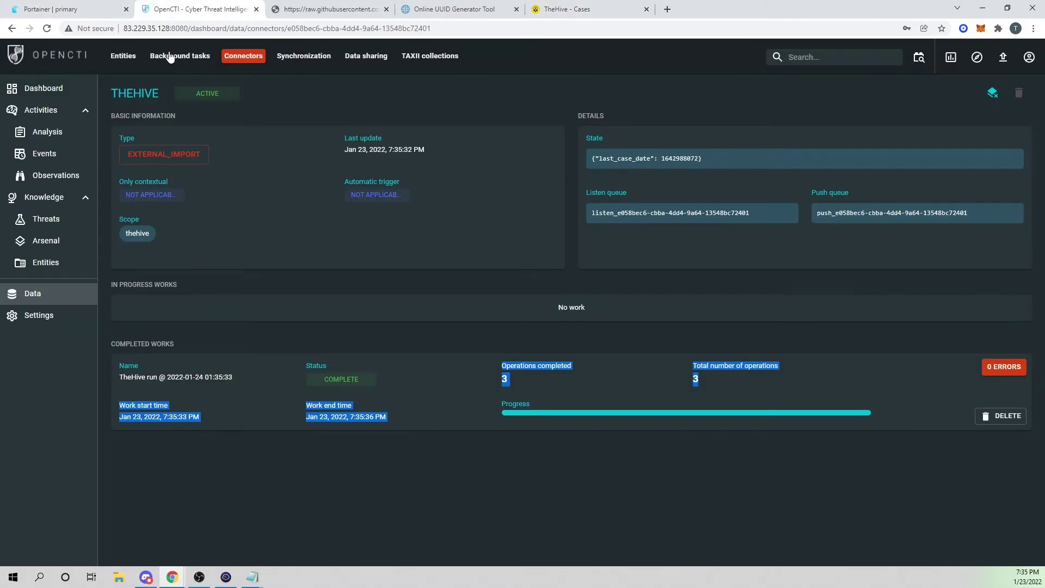
pyautogui.click(48, 157)
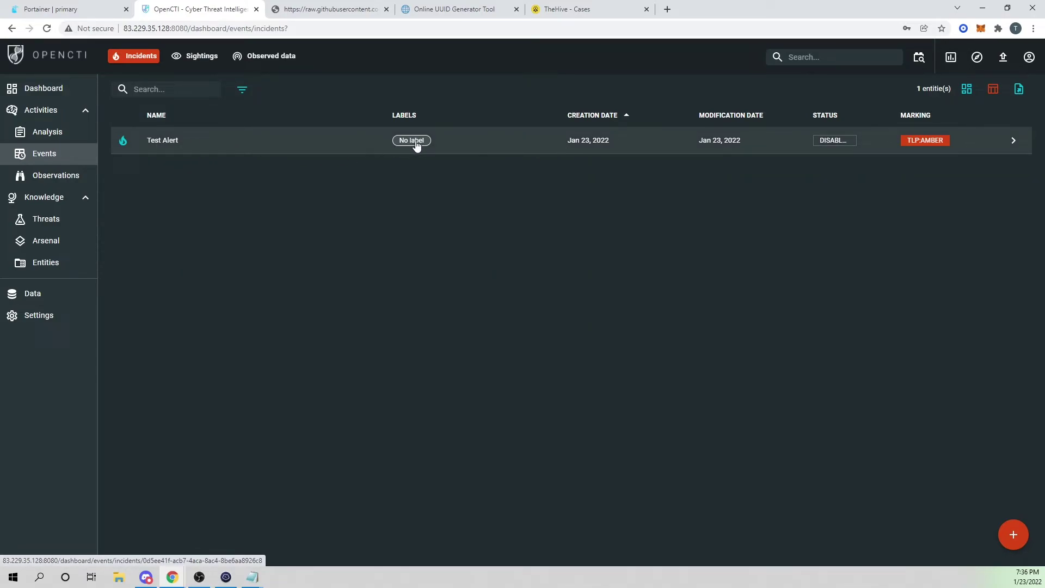
# Open the Test Alert incident and review its overview and 'Please Subscribe' description
pyautogui.click(475, 140)
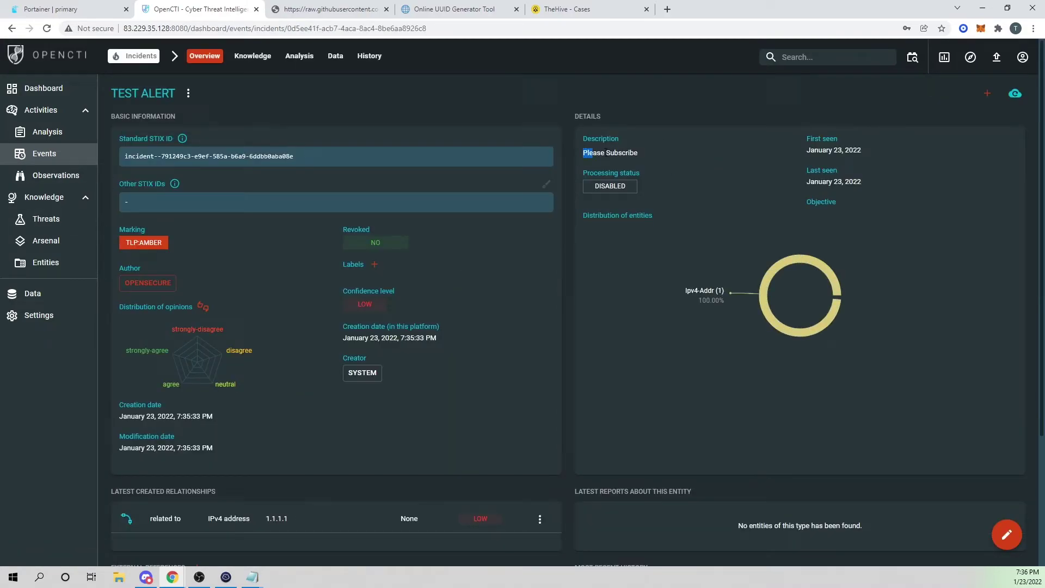
pyautogui.moveTo(606, 152); pyautogui.dragTo(647, 155)
pyautogui.scroll(-2, 397, 210)
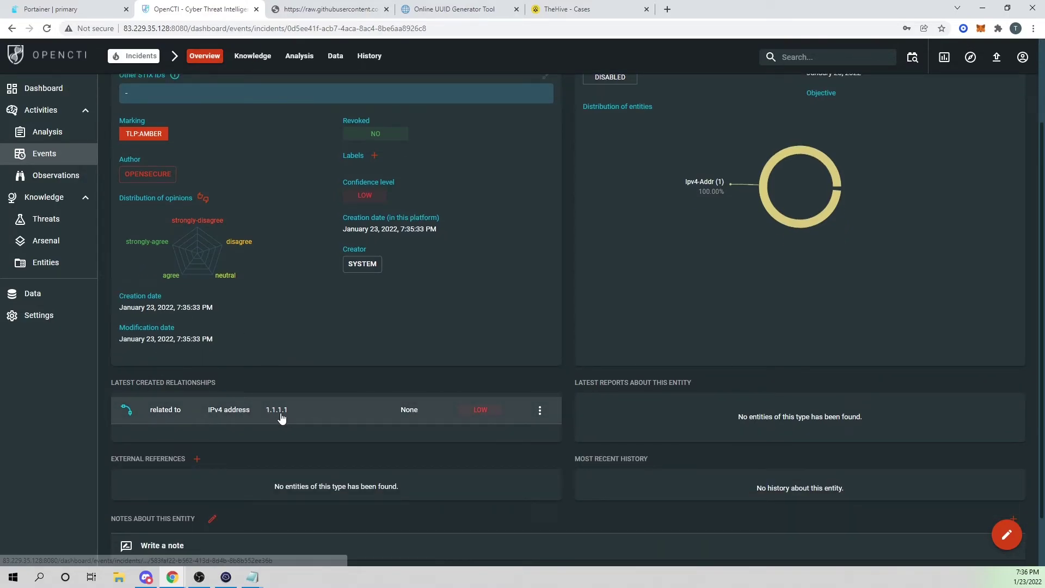
pyautogui.scroll(2, 288, 416)
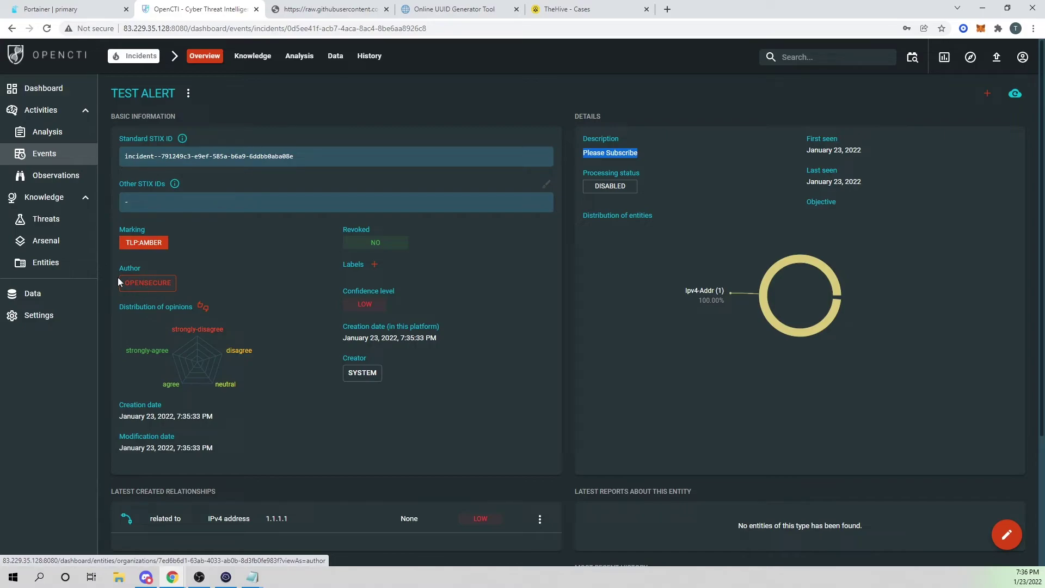
# Check the incident's Knowledge tab, then show the Observables list with IPv4 1.1.1.1
pyautogui.click(254, 56)
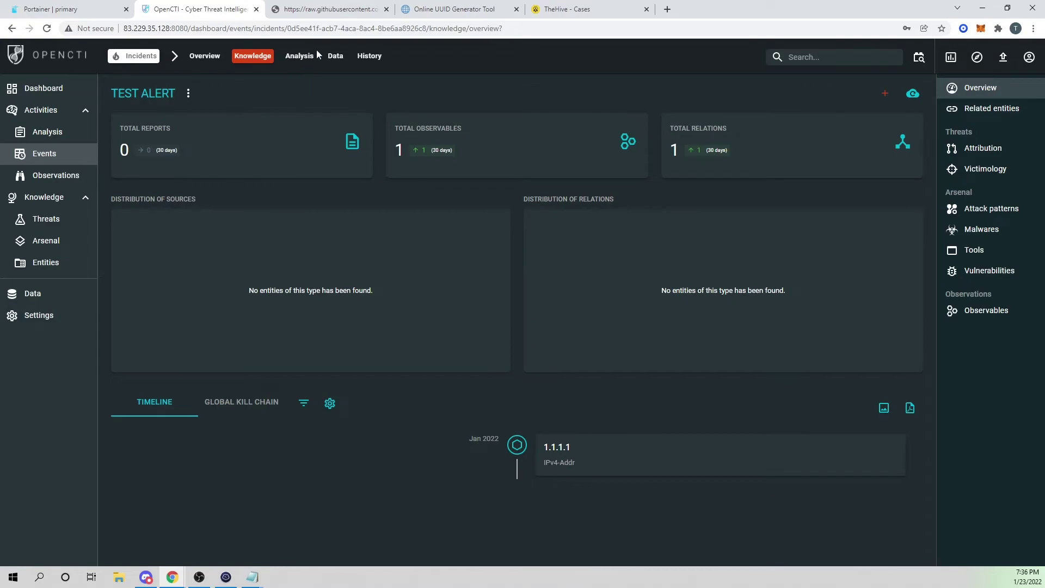
pyautogui.click(333, 56)
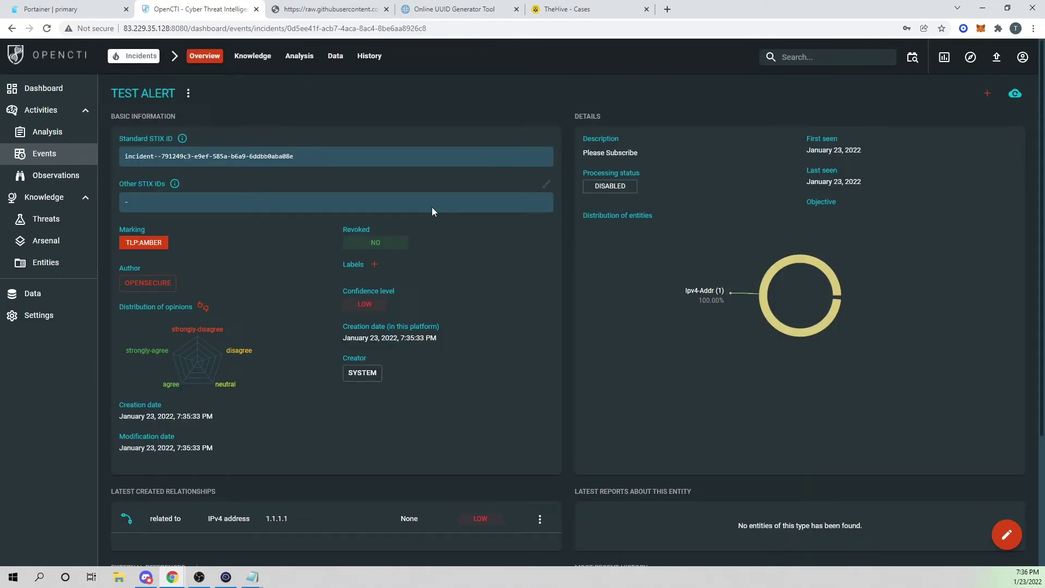
pyautogui.click(48, 175)
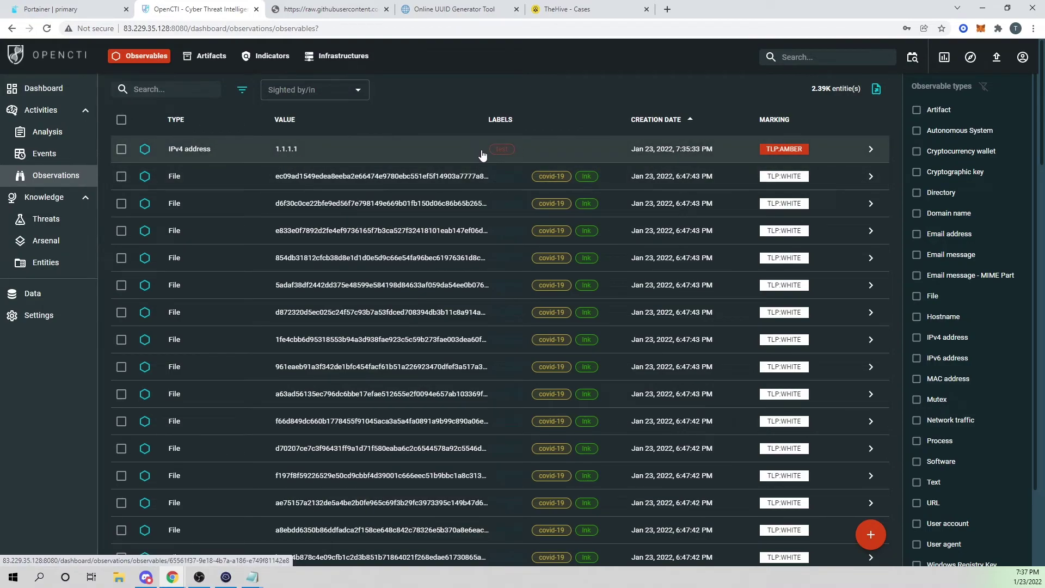
# Bring TheHive's case list, with case #1 Test Alert, back into view
pyautogui.click(346, 9)
pyautogui.click(567, 9)
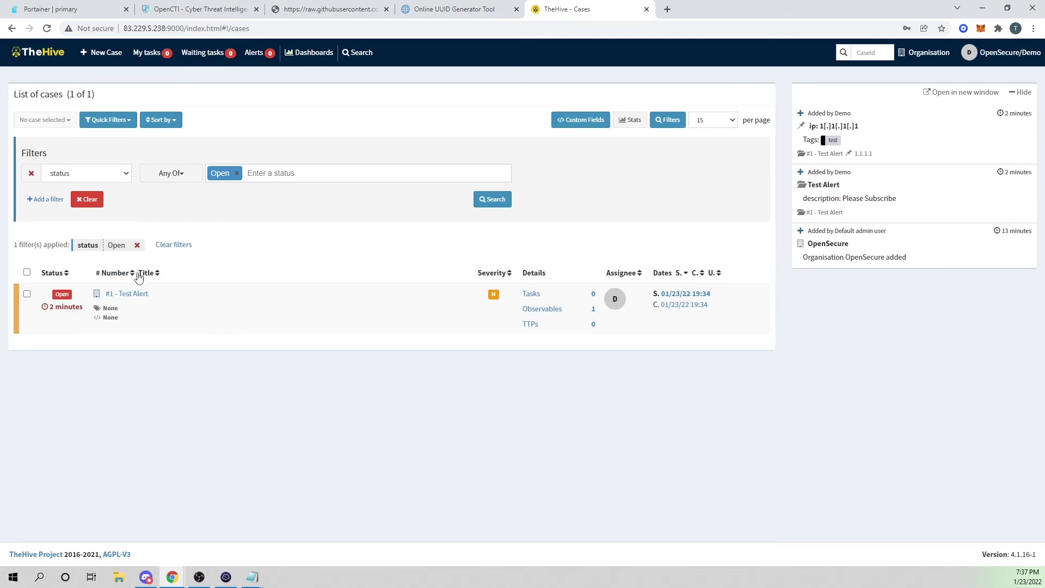
# Open case #1 Test Alert and show its single ip observable
pyautogui.click(130, 294)
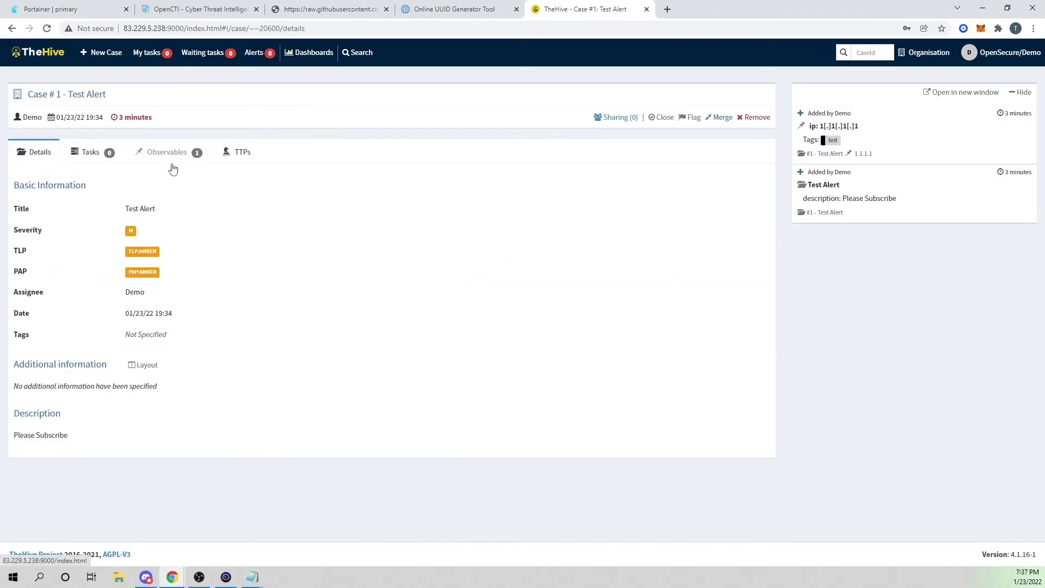
pyautogui.click(172, 157)
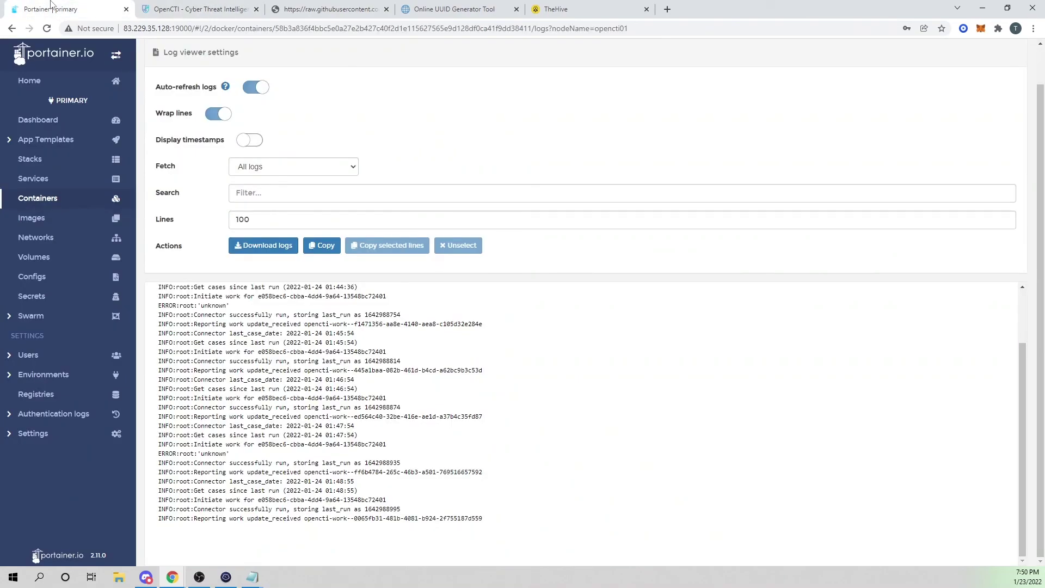
# Return to the opencti stack editor at the connector-thehive service block
pyautogui.hotkey('alt', 'Left')
pyautogui.scroll(-5, 361, 294)
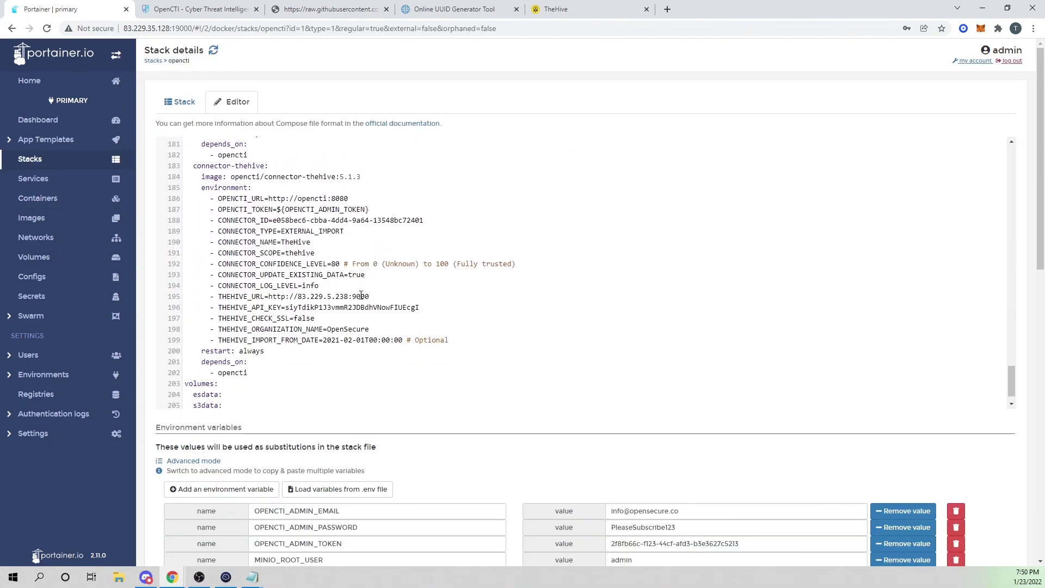
pyautogui.scroll(-1, 361, 295)
pyautogui.scroll(2, 361, 289)
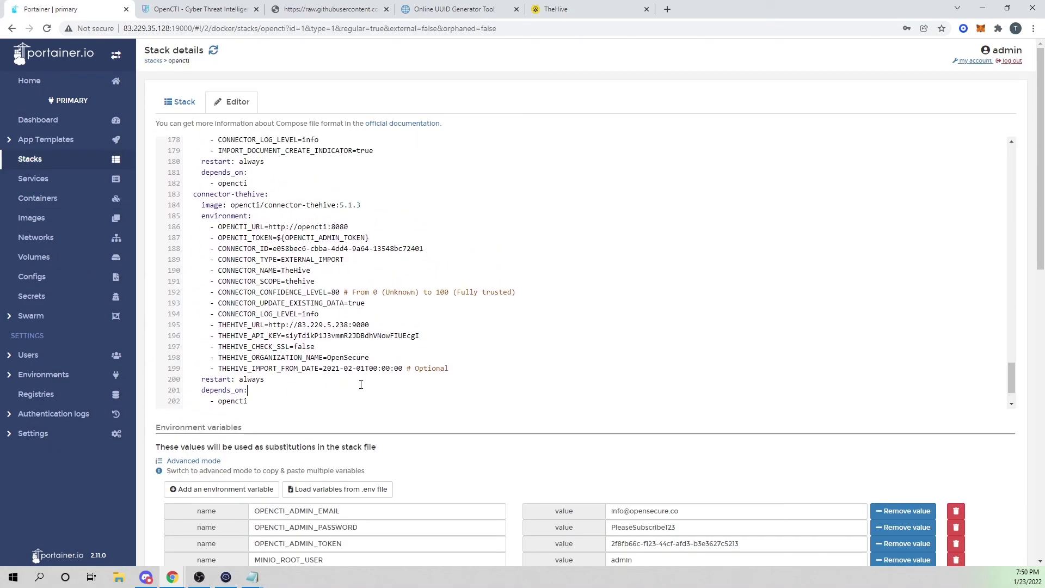